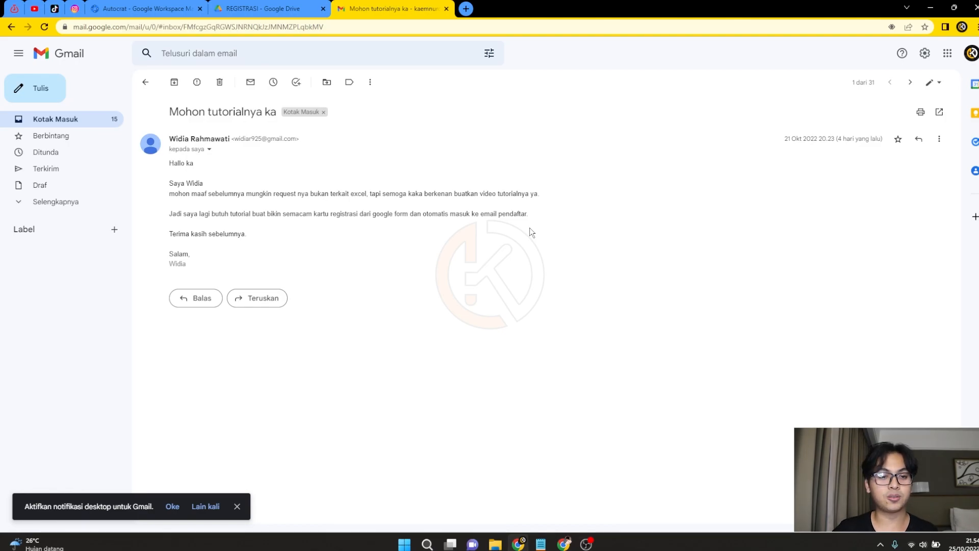
Create a blank Google Form in the REGISTRASI Drive folder and select its placeholder title.
left_click(288, 8)
right_click(312, 211)
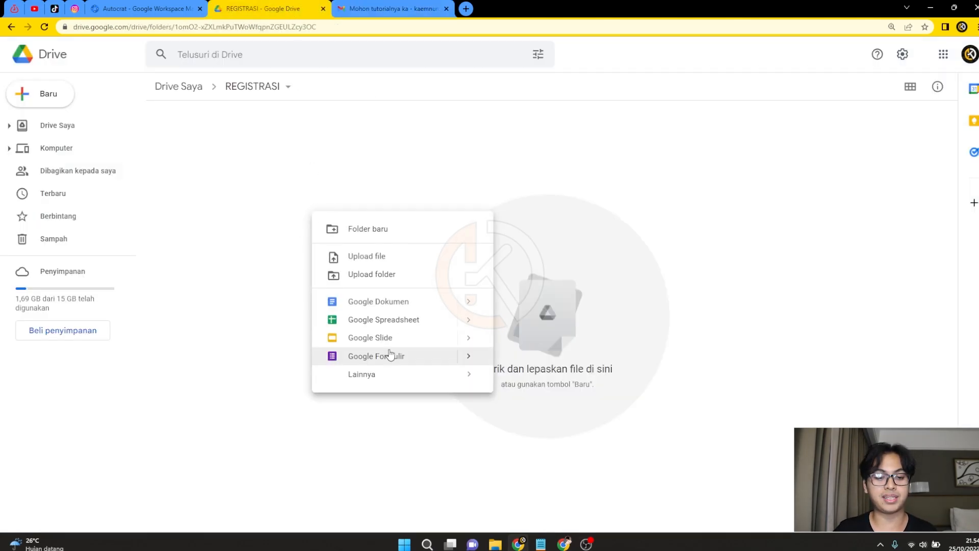
left_click(390, 355)
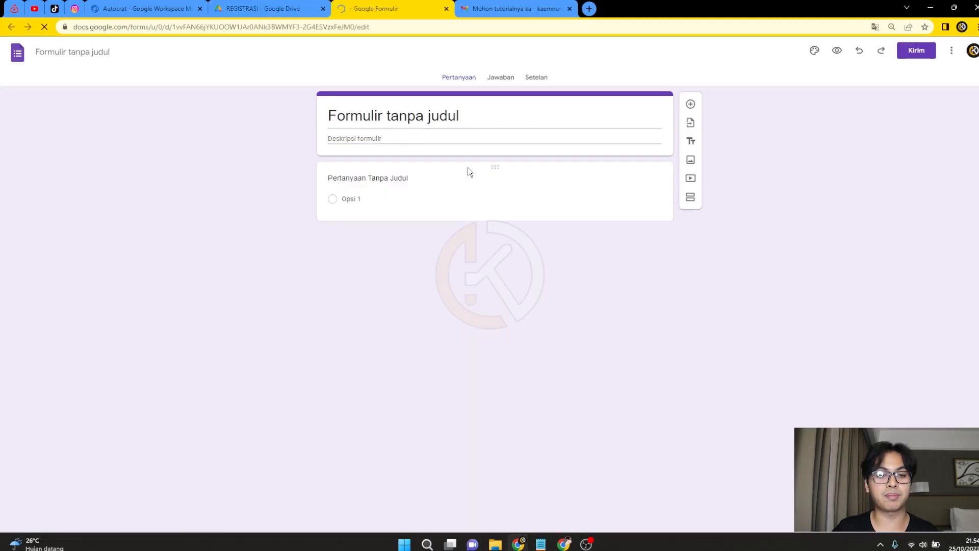
left_click_drag(386, 115, 474, 117)
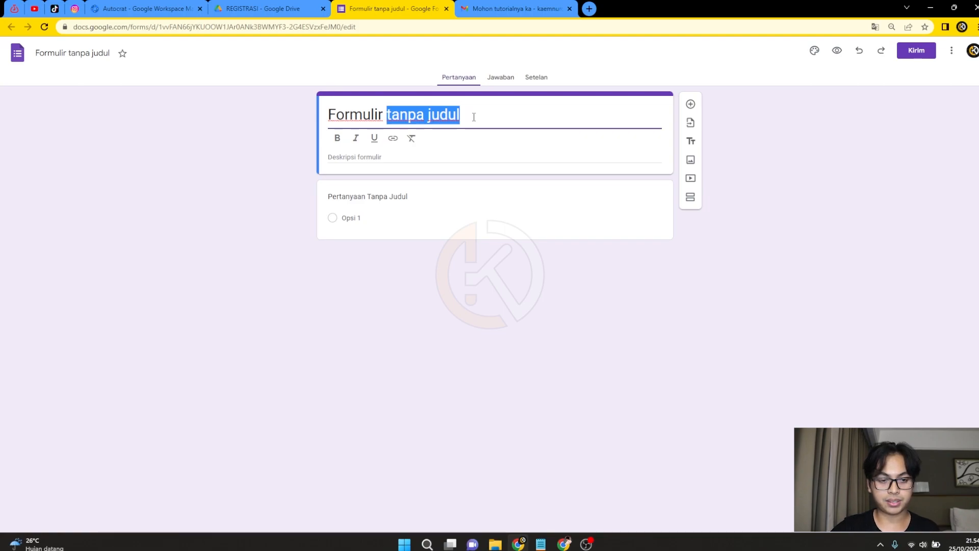
Title the form 'Formulir Pendaftaran' and make the first question a short-answer 'Nama'.
type("Pe")
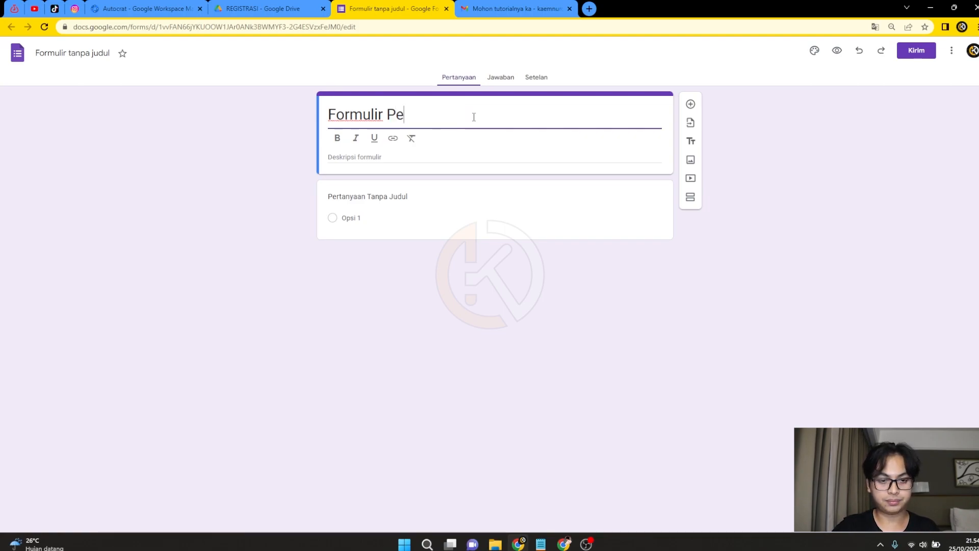
type("ndaftaran")
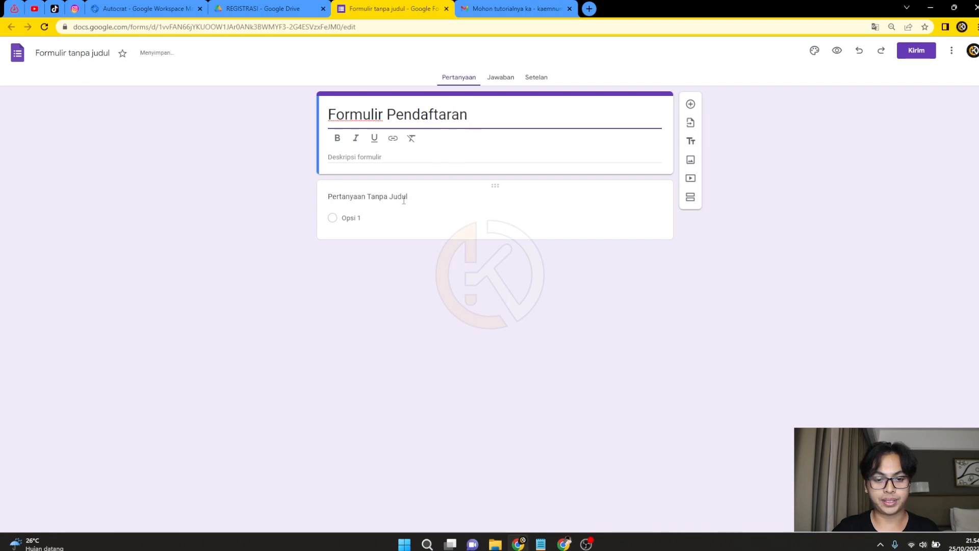
left_click(403, 215)
left_click(579, 190)
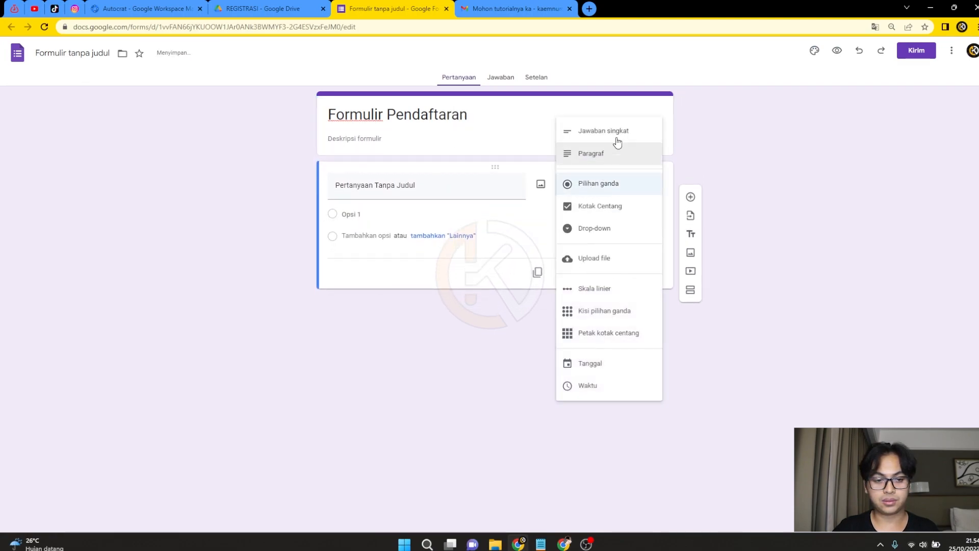
left_click(613, 131)
left_click(420, 185)
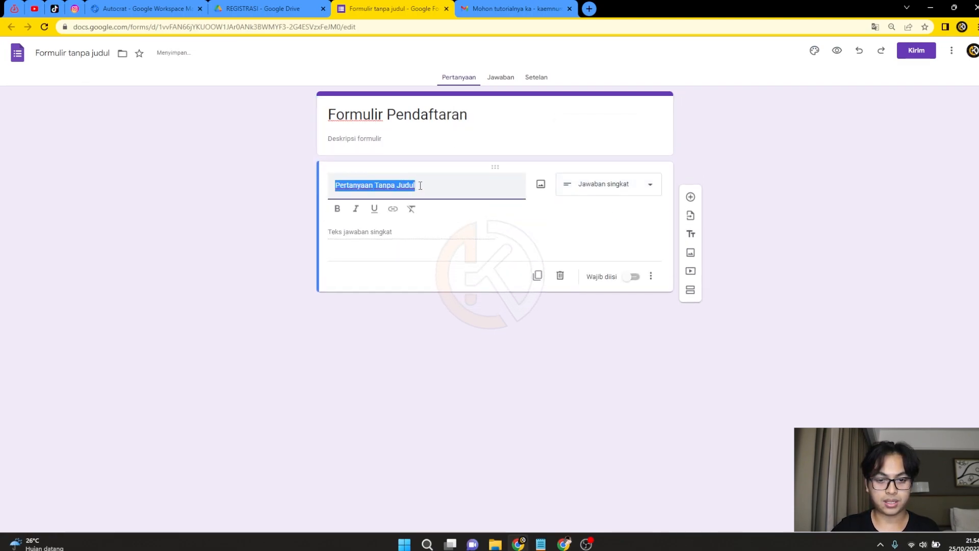
type("Nama")
Duplicate the question twice, naming the copies 'Asal' and 'Email'.
left_click(538, 277)
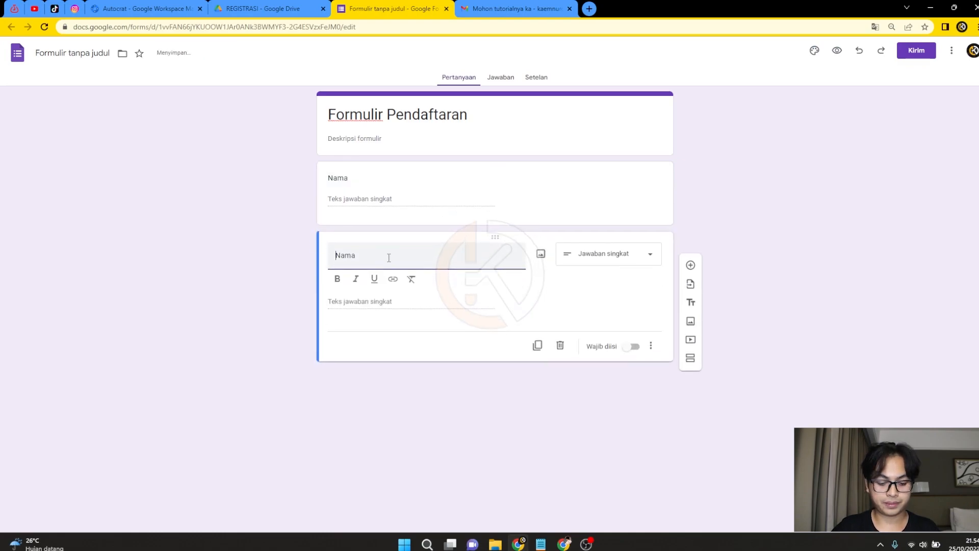
type("Asal")
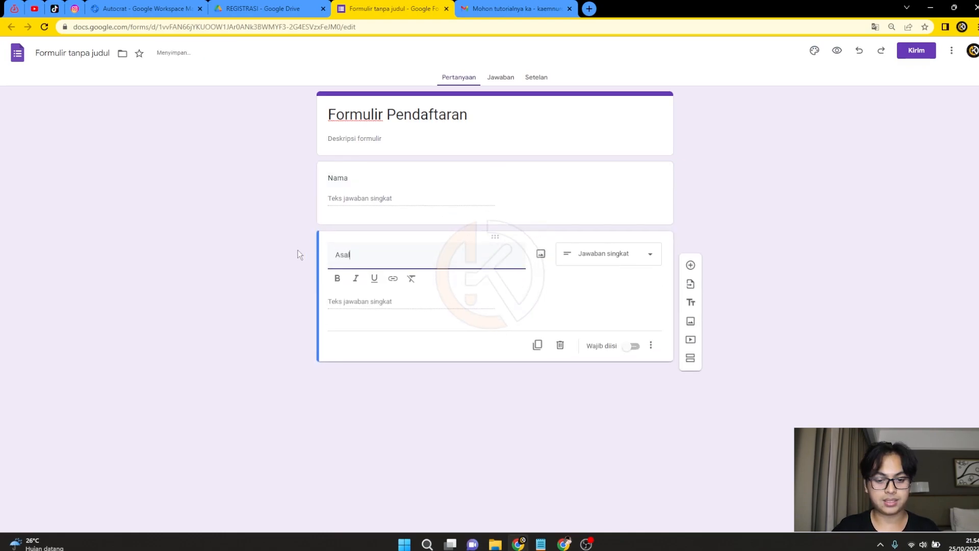
left_click(537, 350)
type("Email")
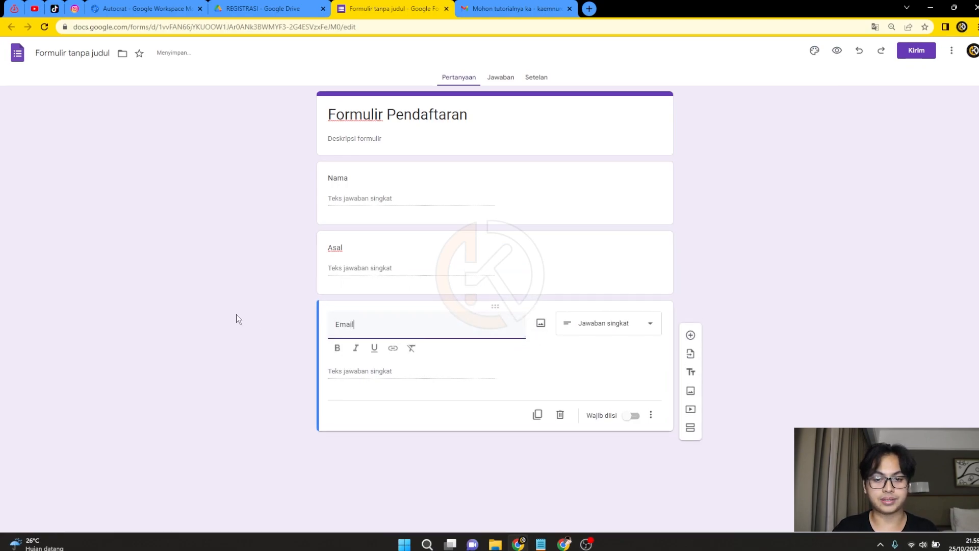
Preview the form and submit a test response with a name, Asal 'Jakarta' and an e-mail address.
left_click(835, 50)
left_click(413, 149)
type("kaemnur")
key("Tab")
type("Jakarta")
key("Tab")
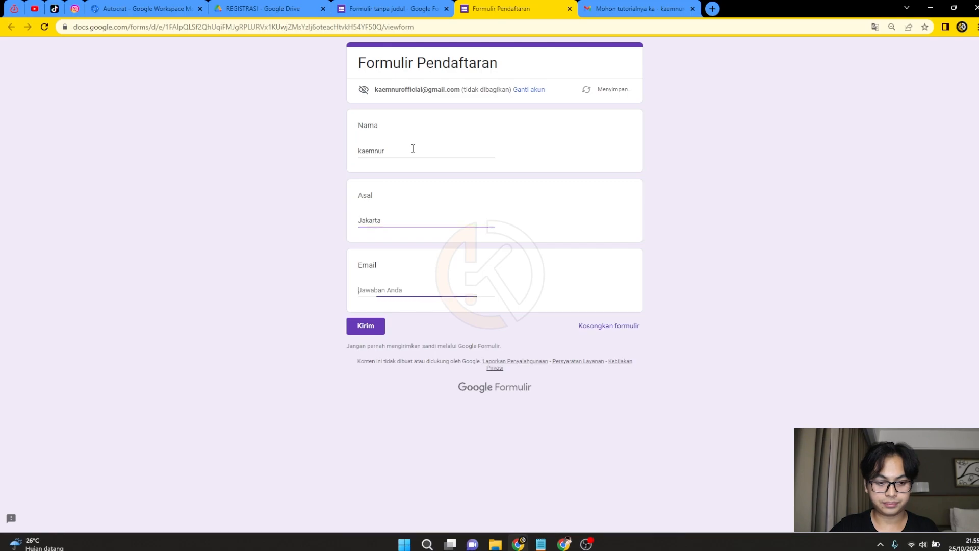
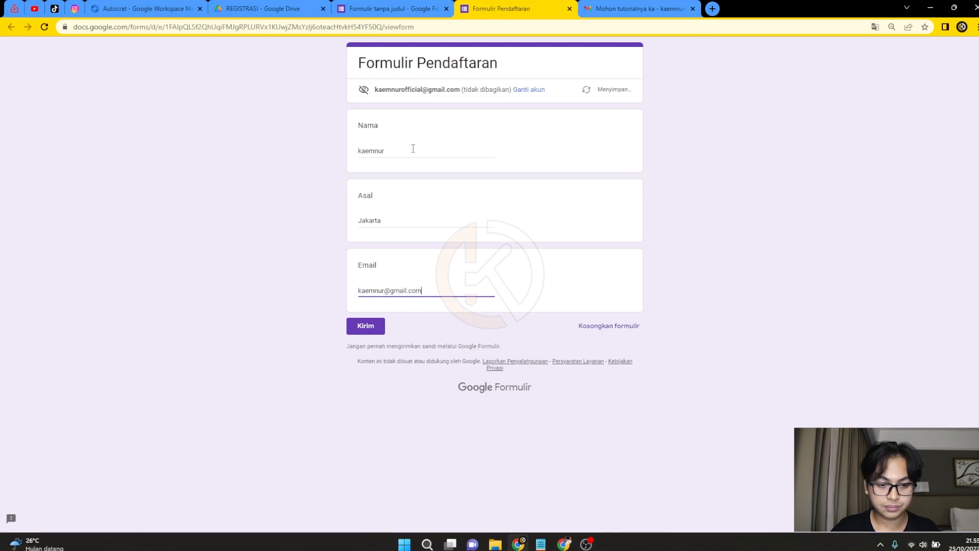
left_click(372, 326)
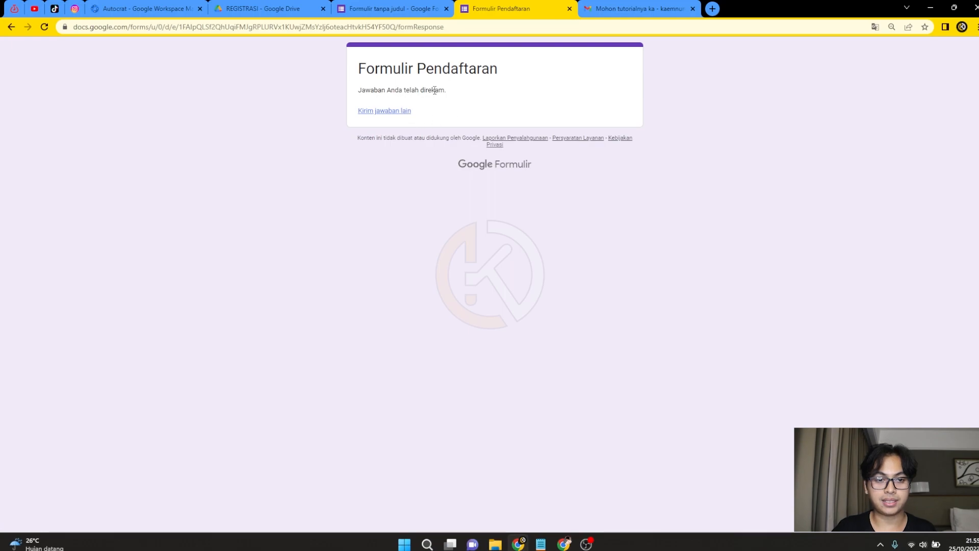
left_click(408, 7)
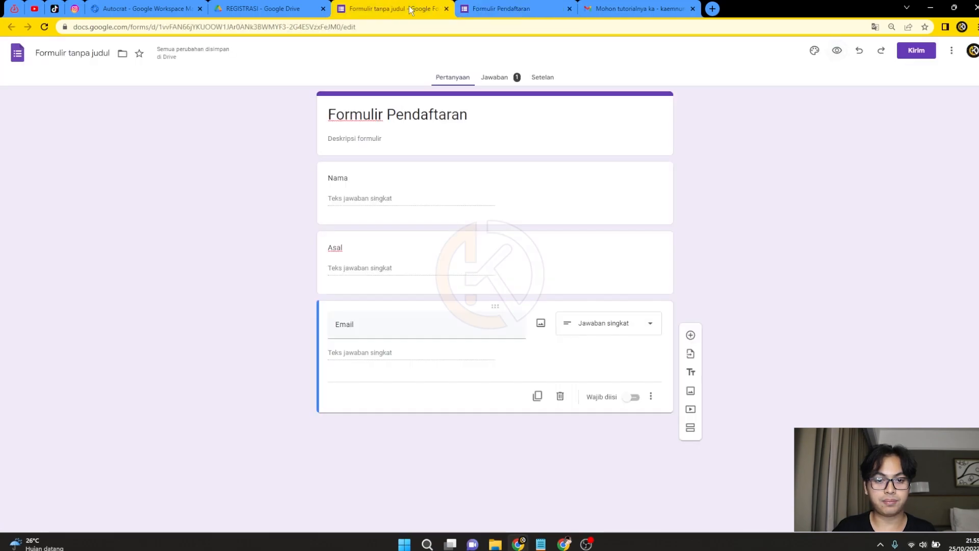
From the Jawaban tab, link the responses to a newly created spreadsheet.
left_click(492, 80)
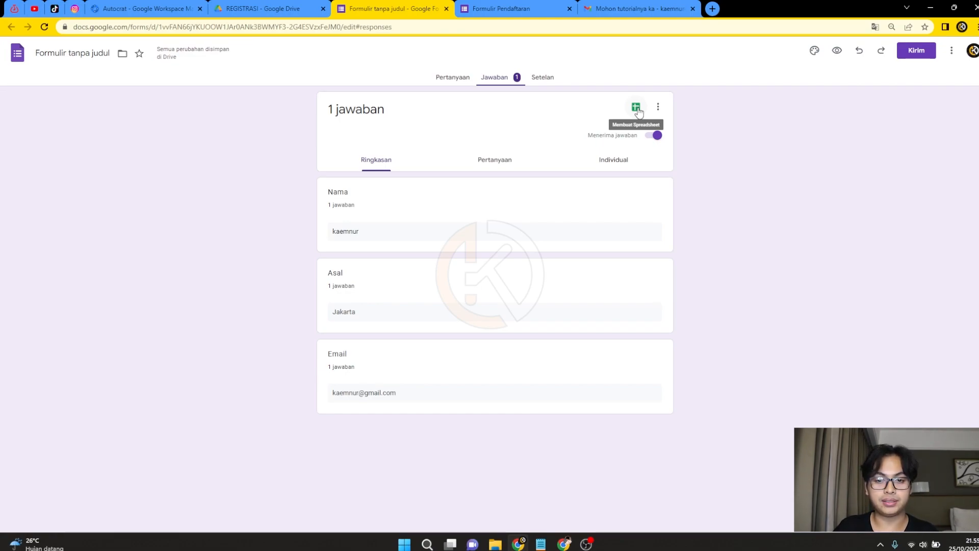
left_click(636, 107)
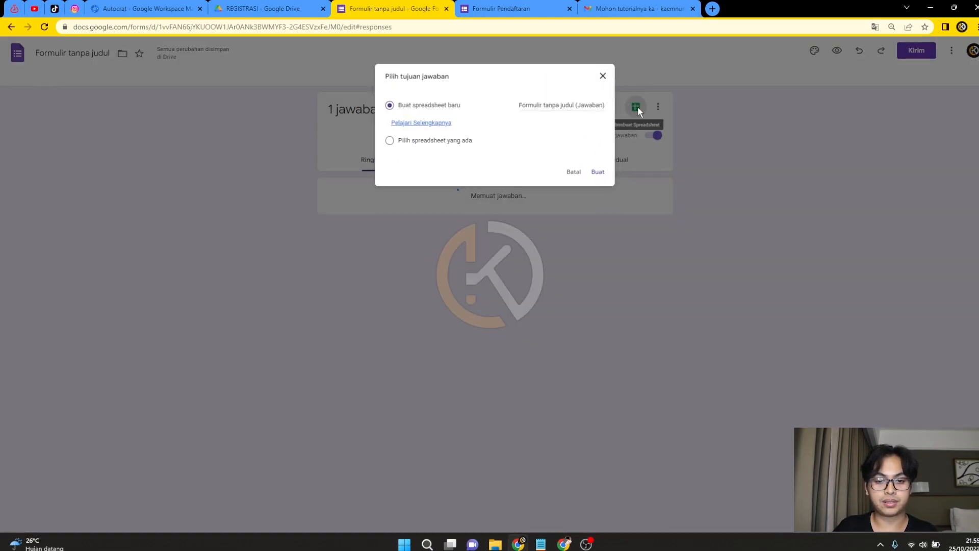
left_click(607, 176)
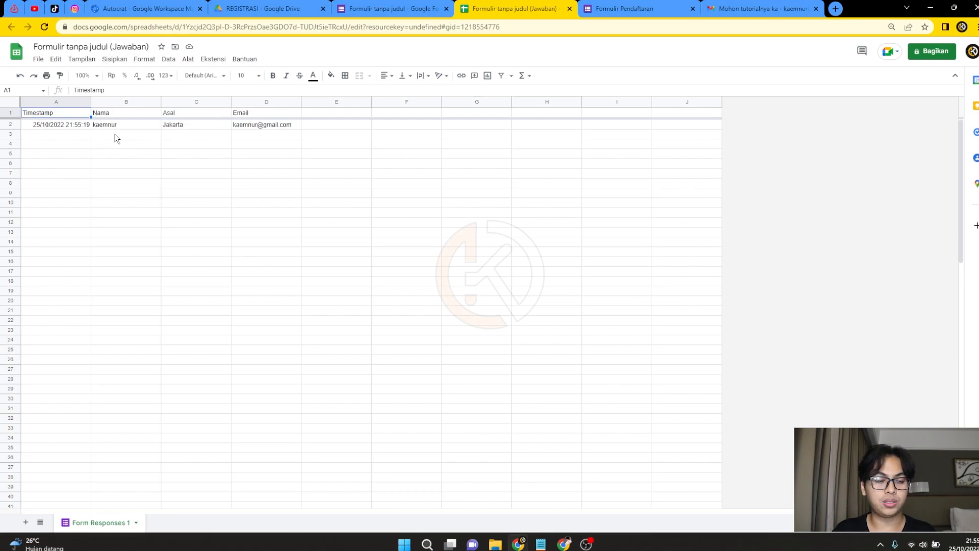
Insert an empty column A to the left of Timestamp.
left_click(55, 105)
right_click(54, 104)
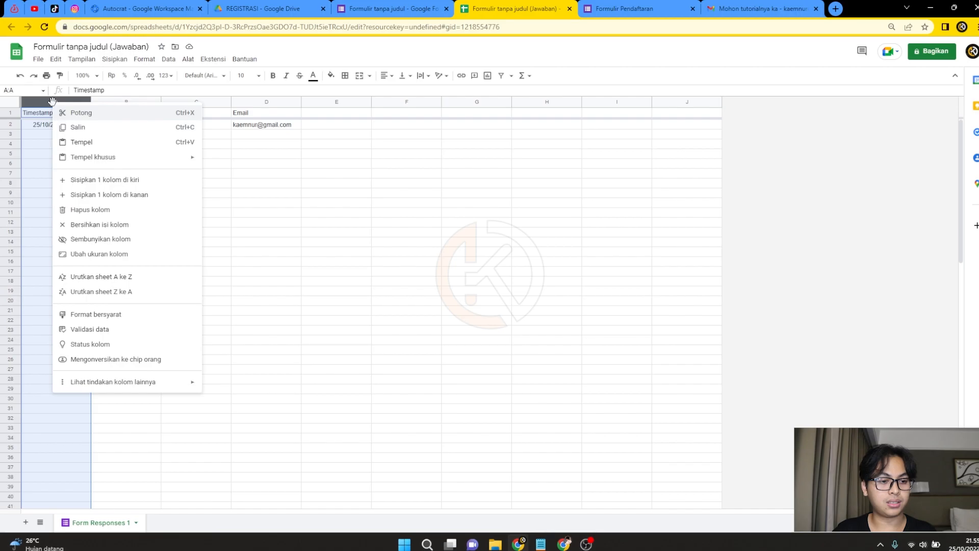
left_click(131, 182)
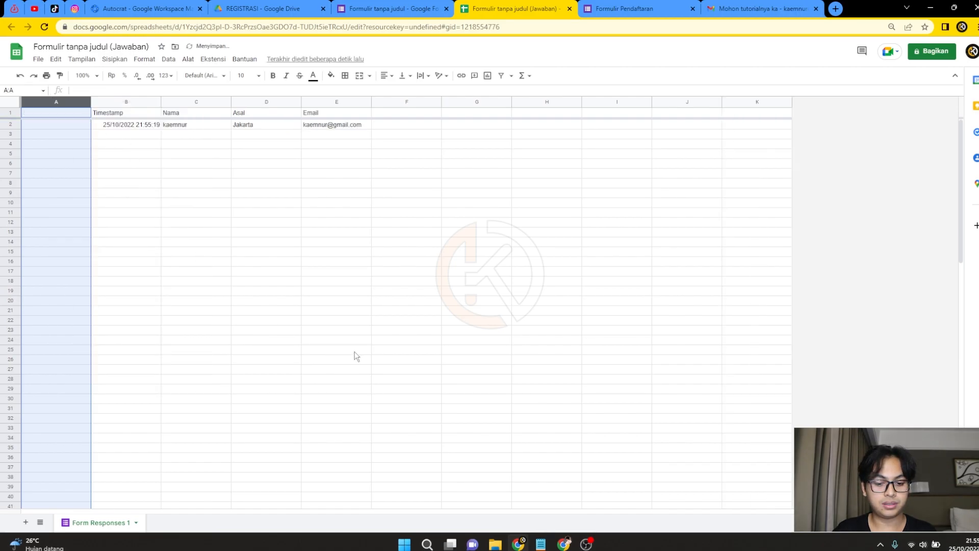
Copy the prepared ID ArrayFormula from Notepad and paste it into the formula bar for C5.
left_click(541, 543)
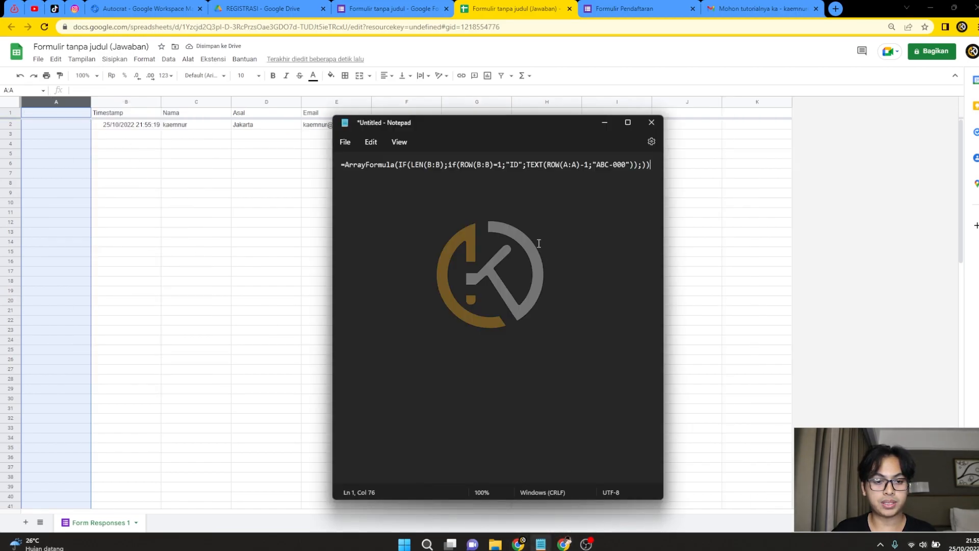
key("ctrl+a")
key("ctrl+c")
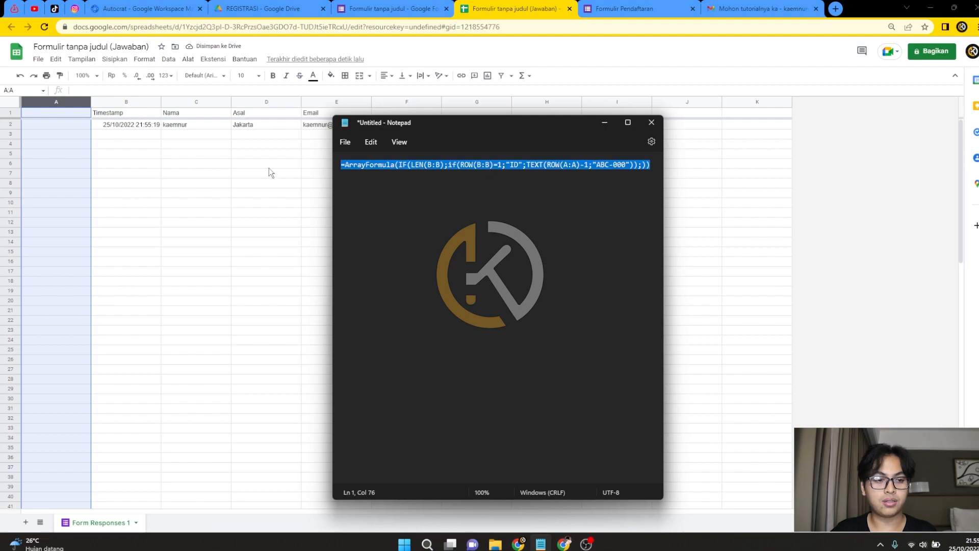
left_click_drag(217, 154, 217, 160)
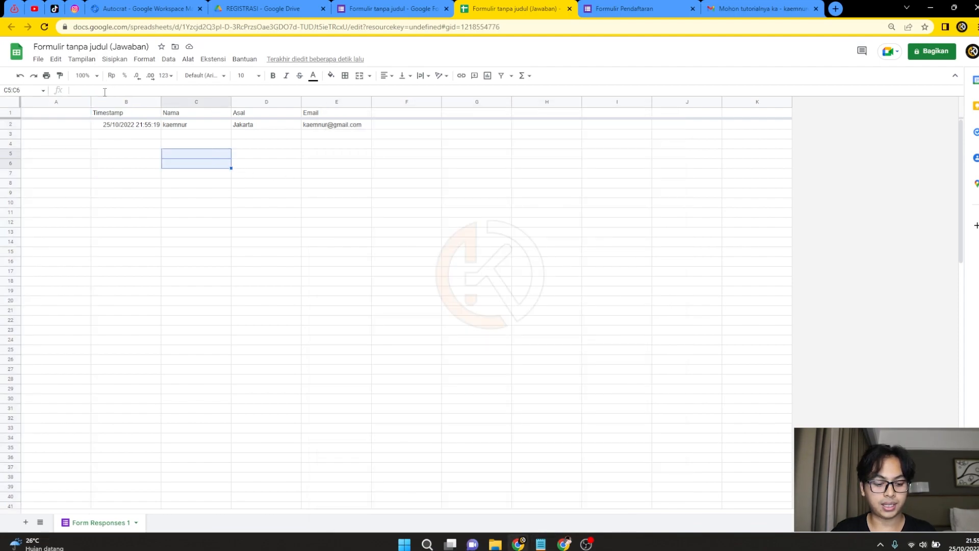
left_click(105, 91)
key("ctrl+v")
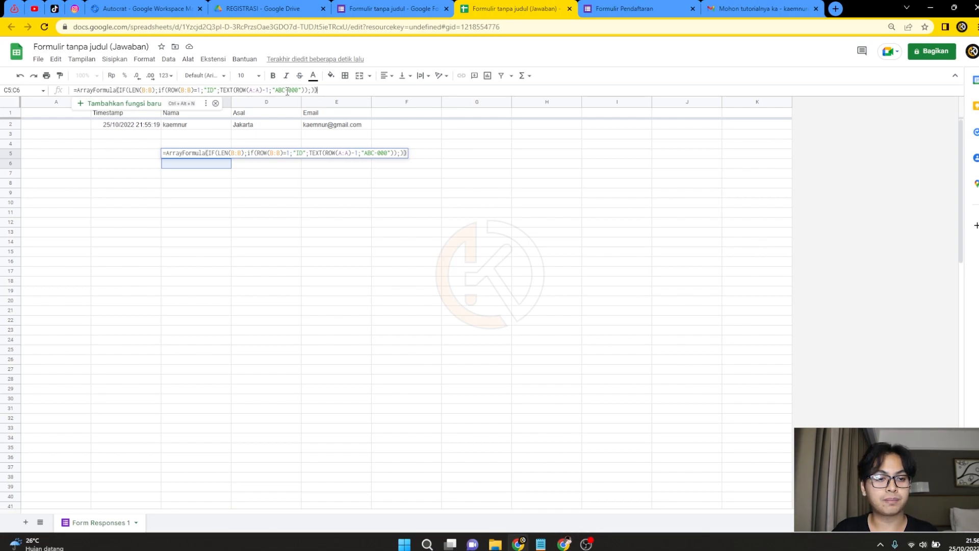
Review the 'ABC-000' format in the formula, commit it in C5, then clear C5:C6.
left_click_drag(275, 91, 298, 90)
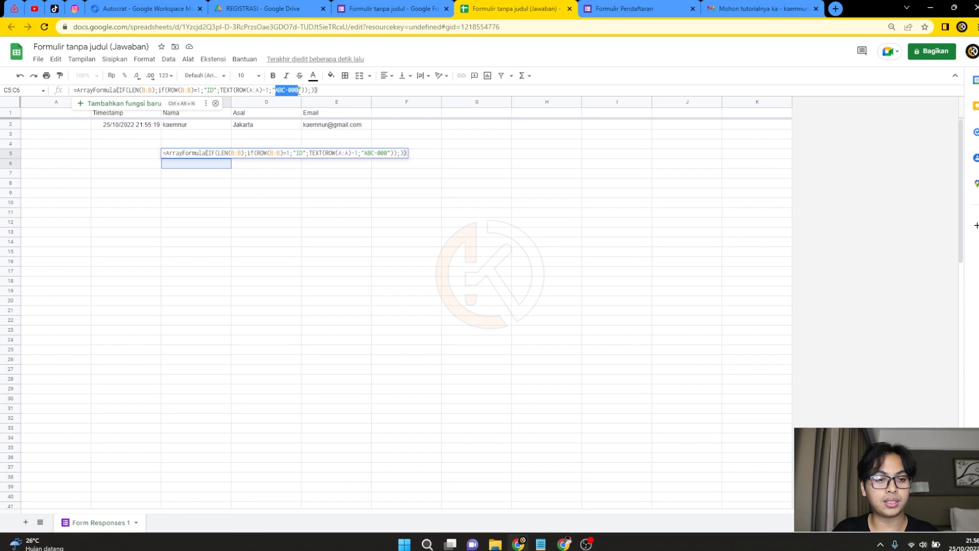
left_click(286, 91)
left_click_drag(276, 90, 299, 90)
left_click(301, 92)
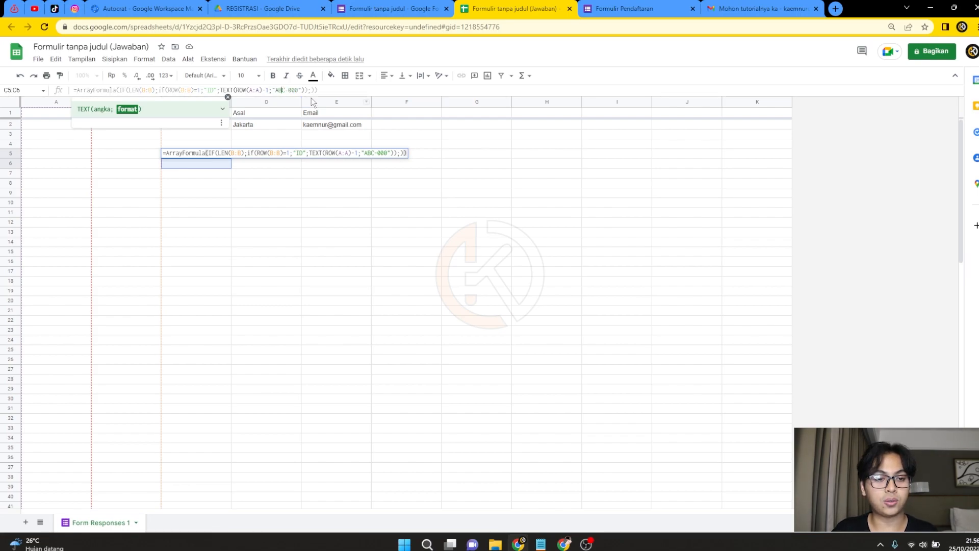
left_click_drag(286, 90, 294, 91)
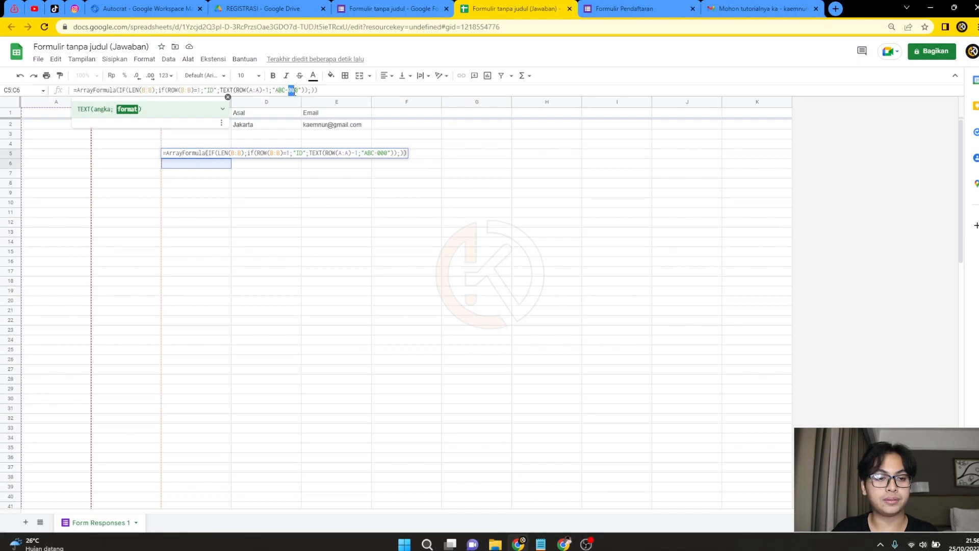
left_click(329, 90)
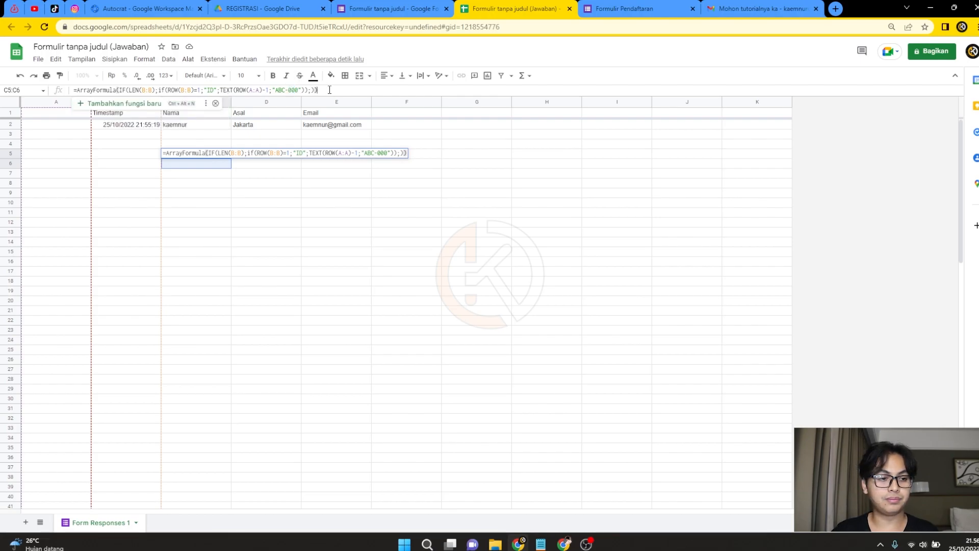
key("Return")
key("Delete")
Paste the ArrayFormula into A1 and confirm A2 shows ID ABC-001.
left_click(72, 114)
left_click(170, 91)
key("ctrl+v")
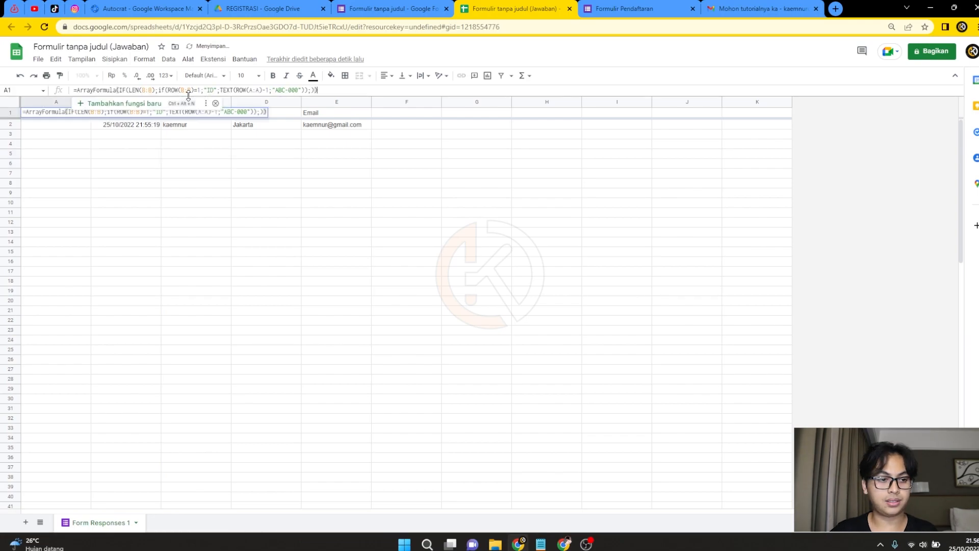
key("Return")
left_click(85, 145)
left_click(120, 126)
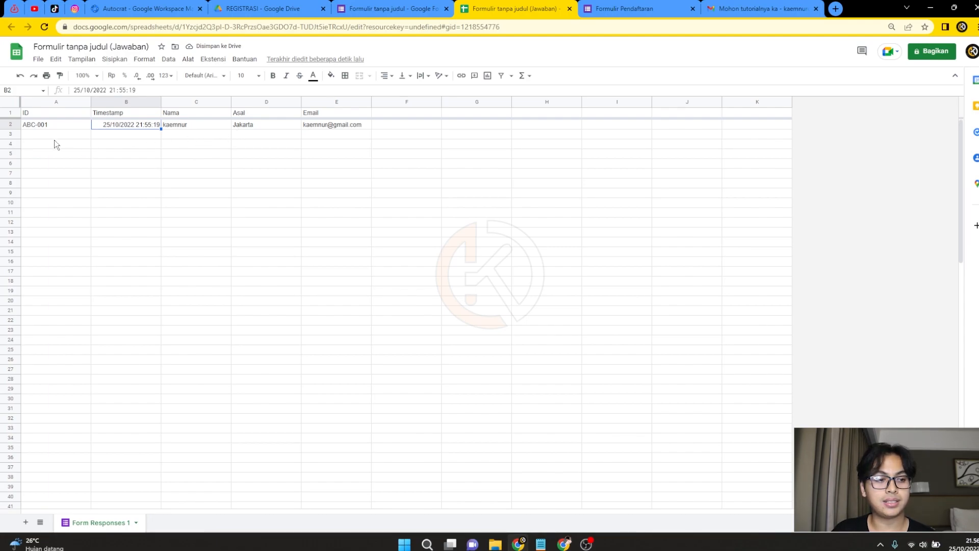
left_click(56, 127)
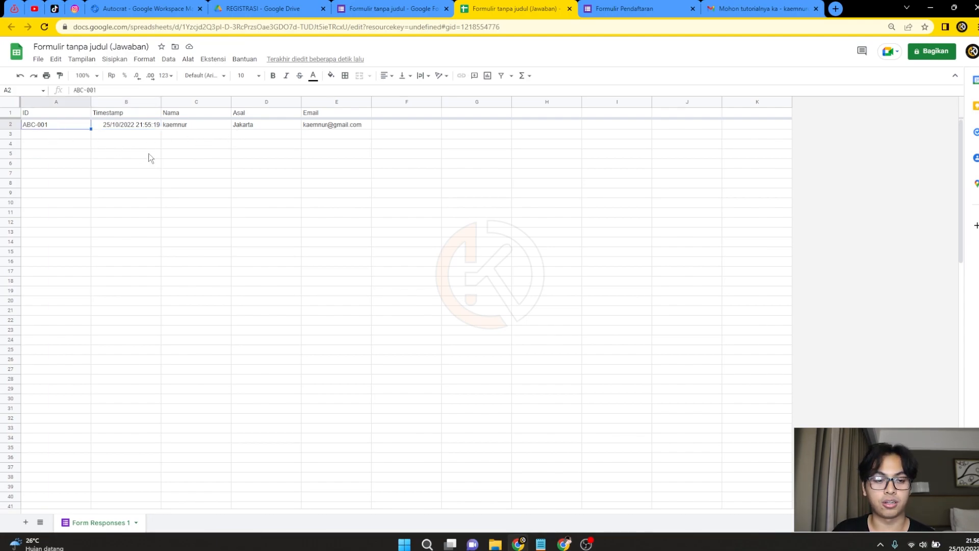
left_click(72, 155)
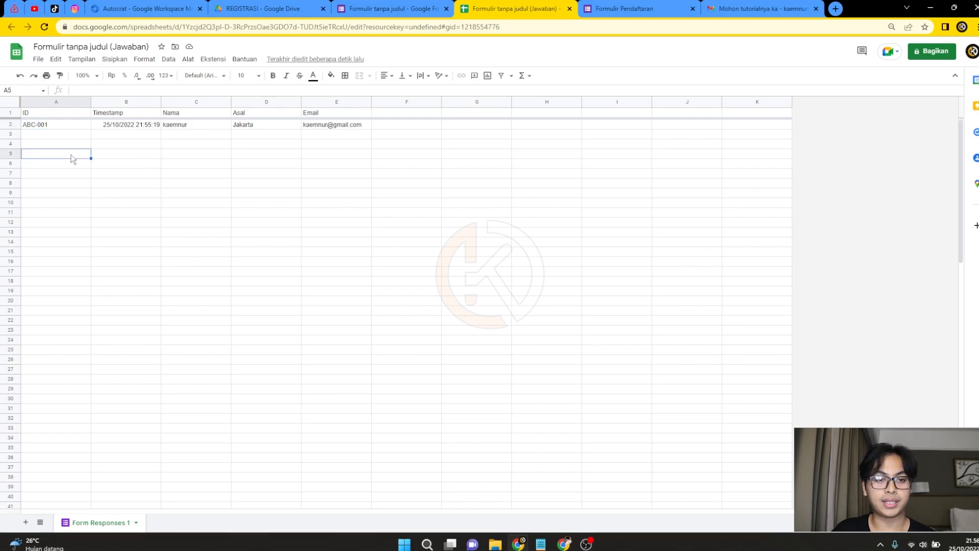
Start another response on the Formulir Pendaftaran form.
left_click(393, 9)
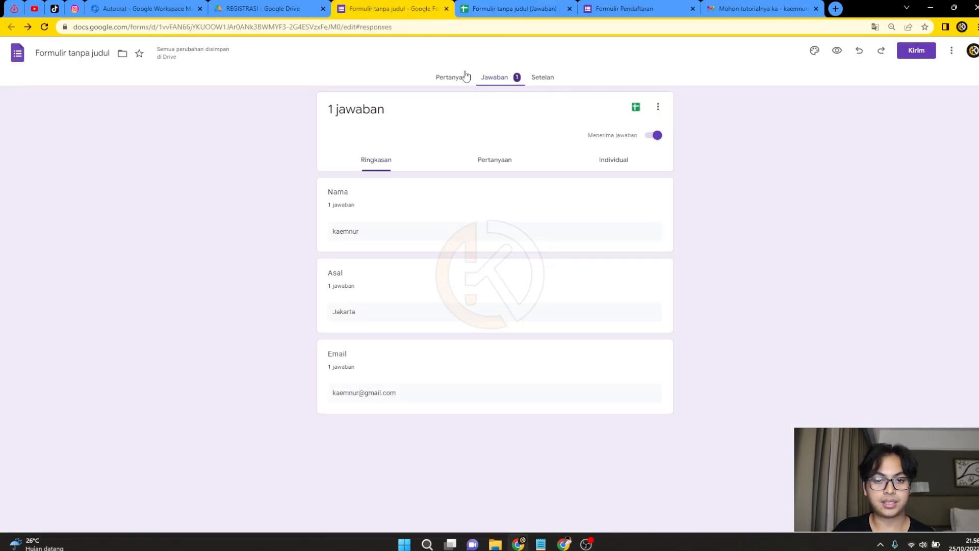
left_click(604, 6)
left_click(401, 112)
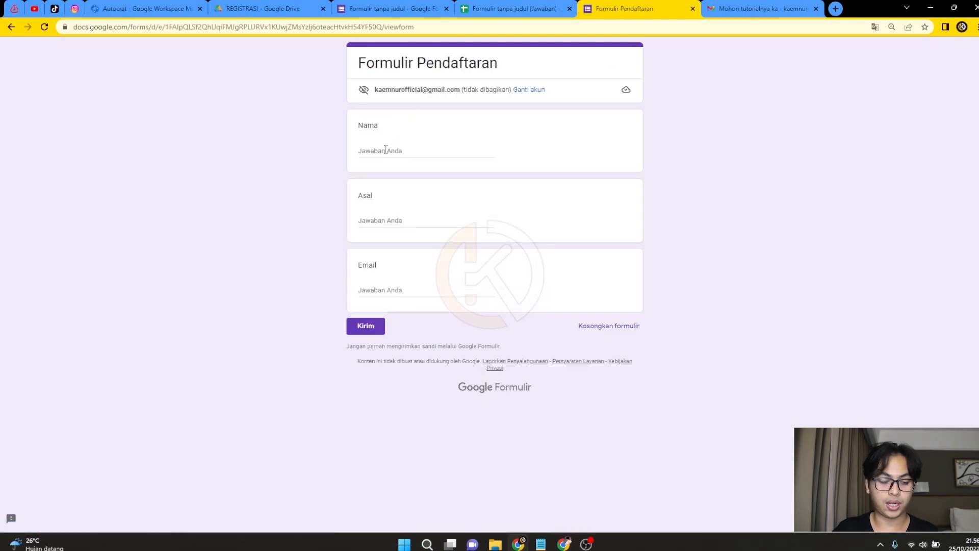
After checking cell A3 in the sheet, enter the second registrant's name on the form.
left_click(474, 9)
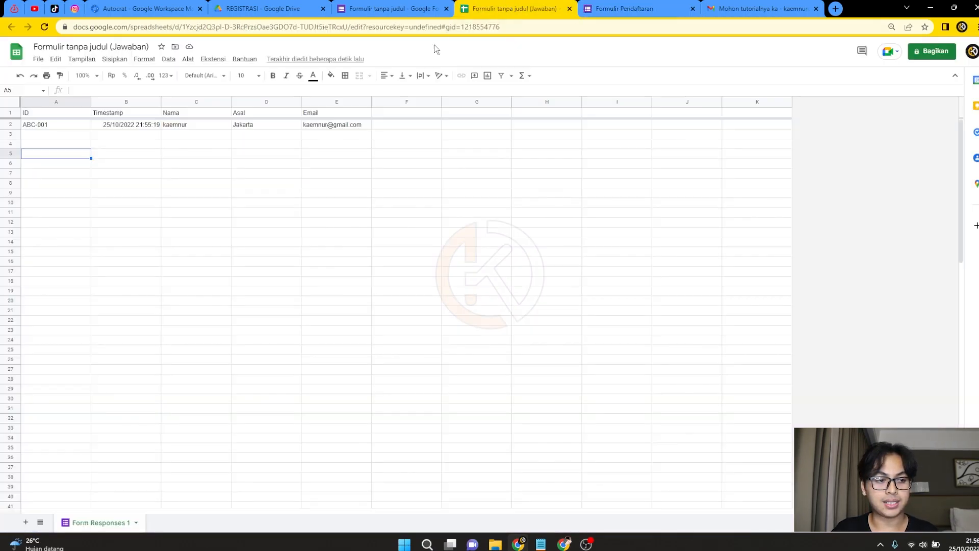
left_click(68, 135)
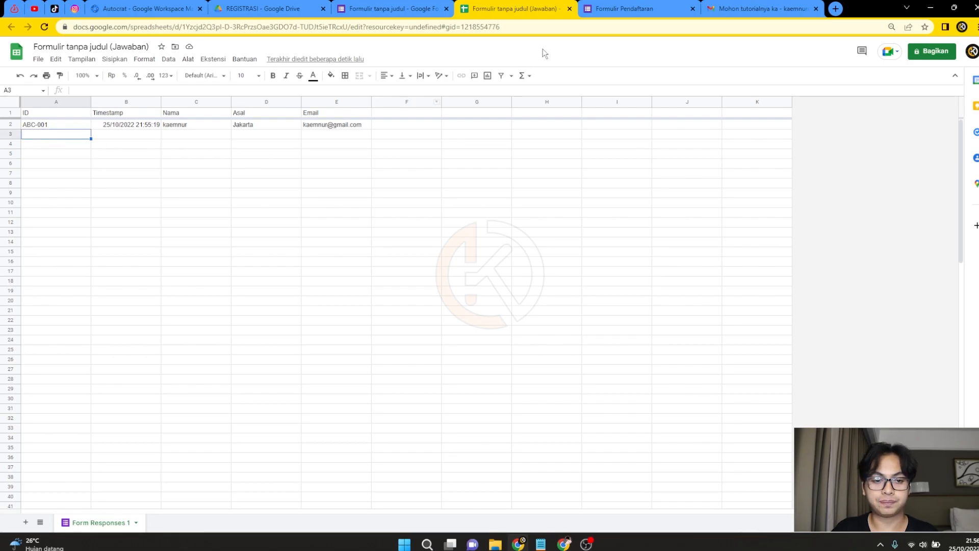
left_click(626, 9)
left_click(417, 138)
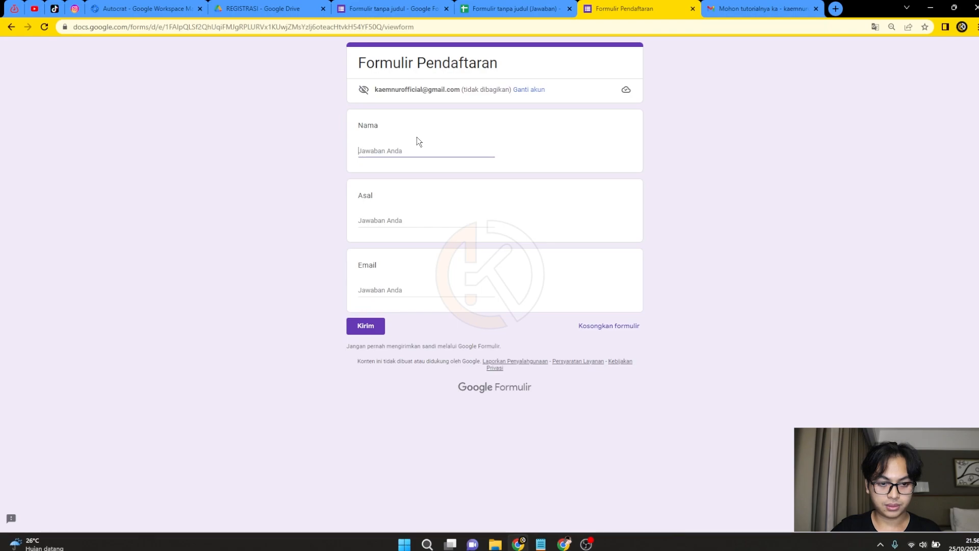
type("widia")
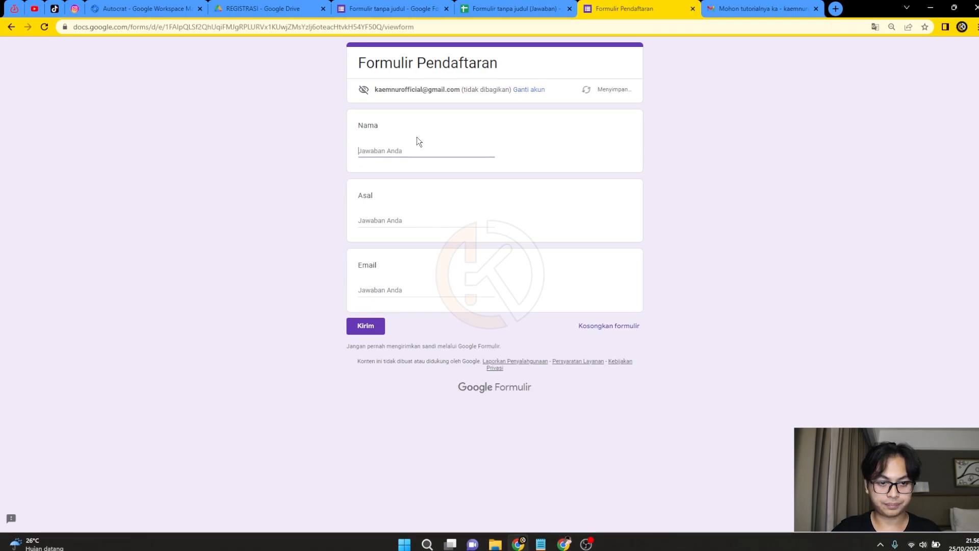
key("Tab")
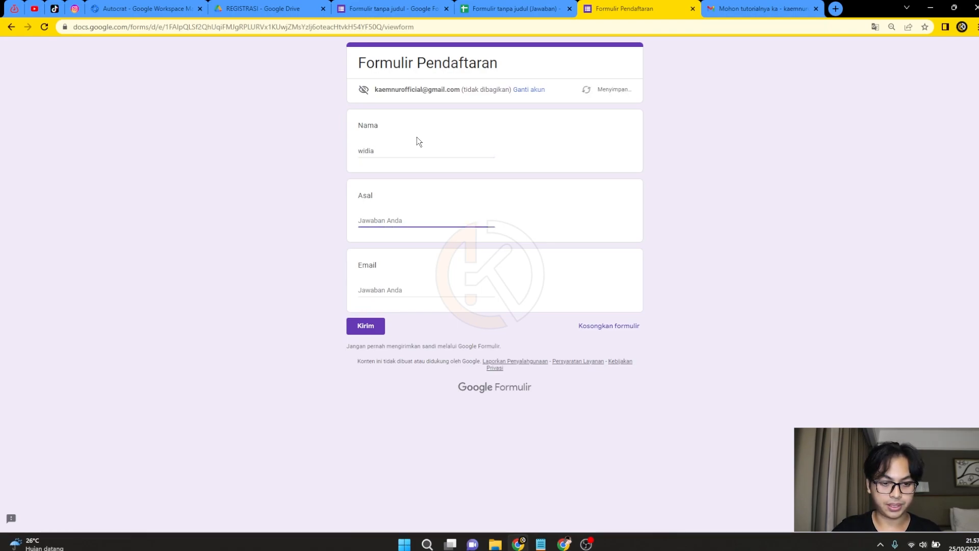
Enter Asal 'cianjur' and the e-mail address, then submit the registration.
type("ban")
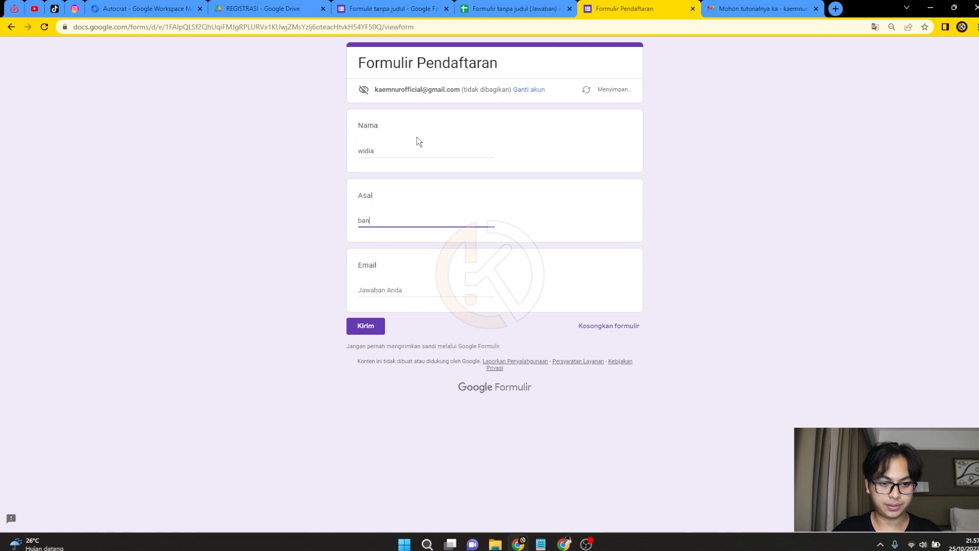
key("BackSpace")
key("BackSpace")
key("BackSpace")
type("cianjur")
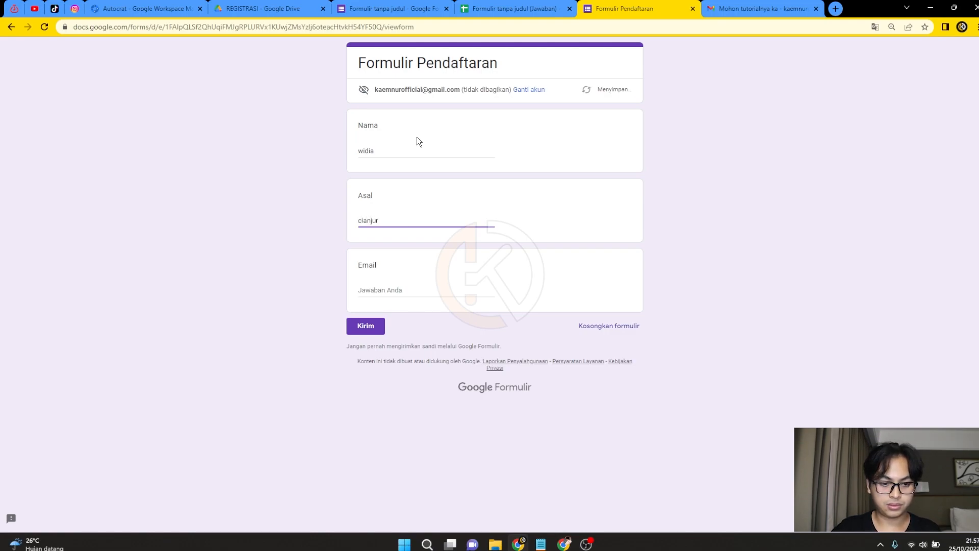
key("Tab")
type("kae")
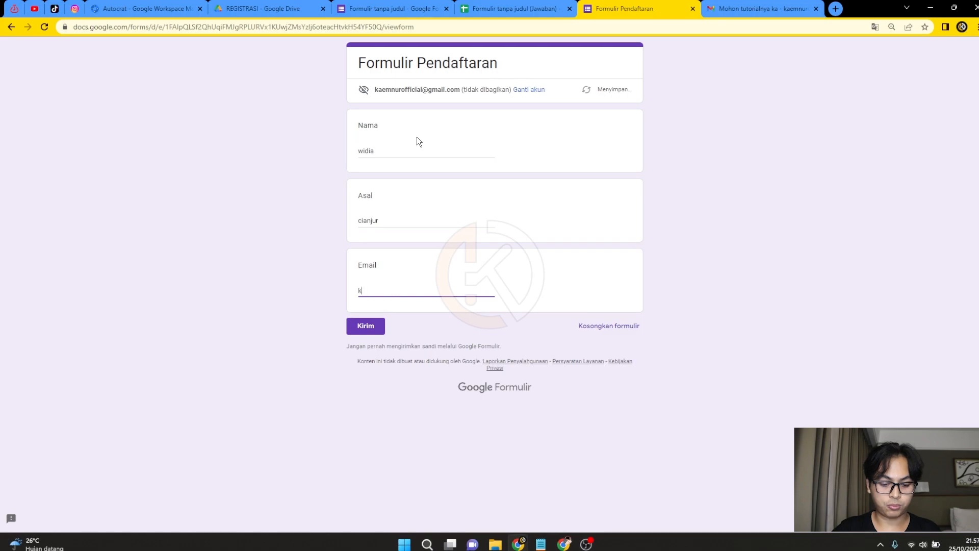
key("BackSpace")
key("BackSpace")
key("BackSpace")
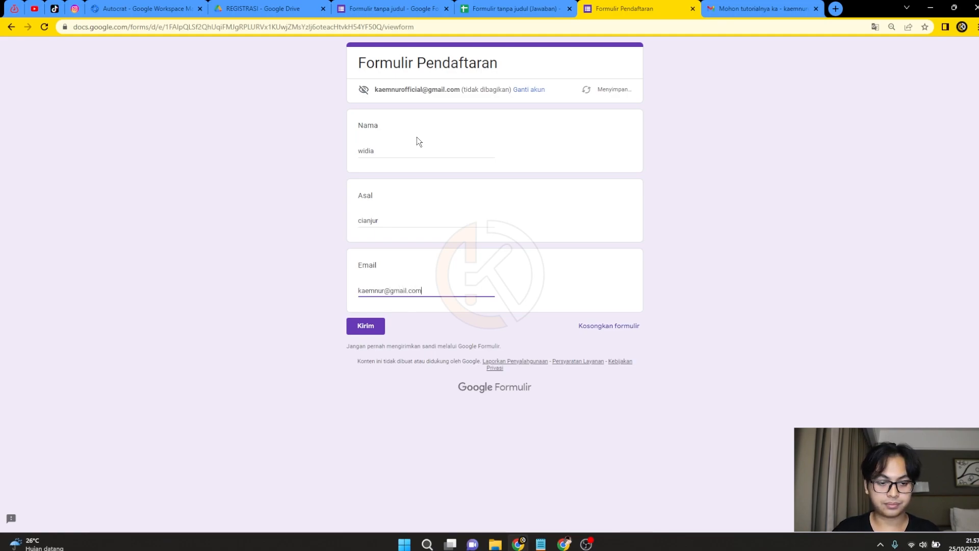
left_click(368, 325)
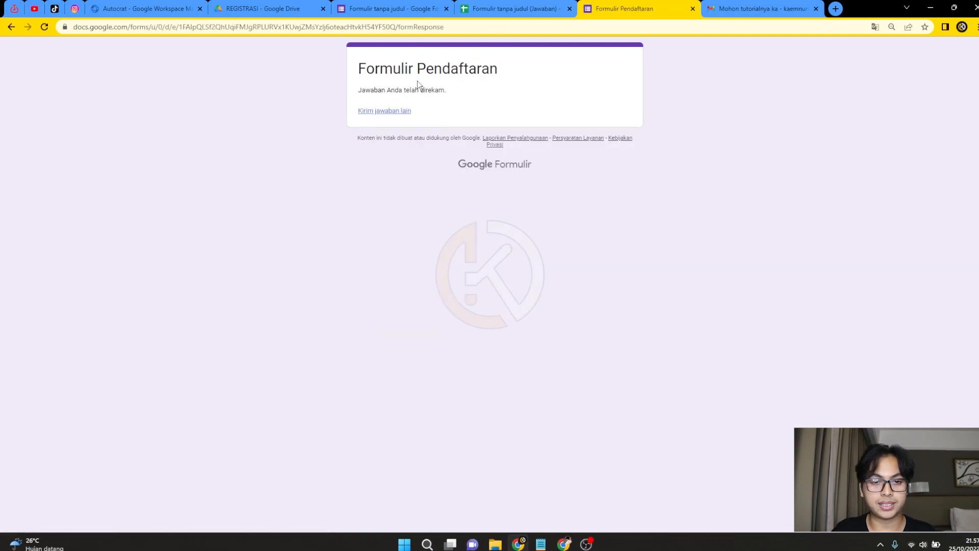
Check the new response row shows ID ABC-002 in A3, then return to the REGISTRASI folder.
left_click(489, 7)
left_click(250, 135)
left_click(81, 136)
left_click(159, 136)
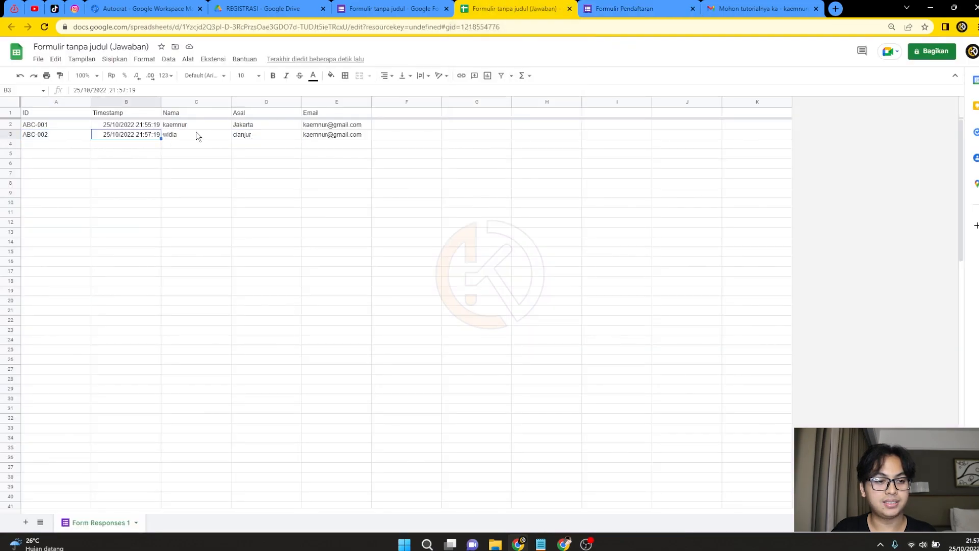
left_click(200, 136)
left_click(177, 146)
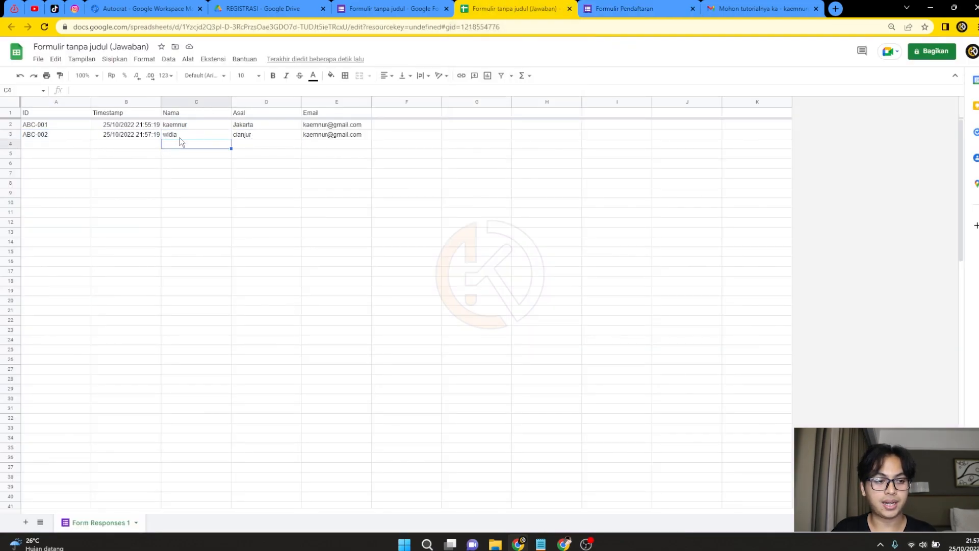
left_click(73, 136)
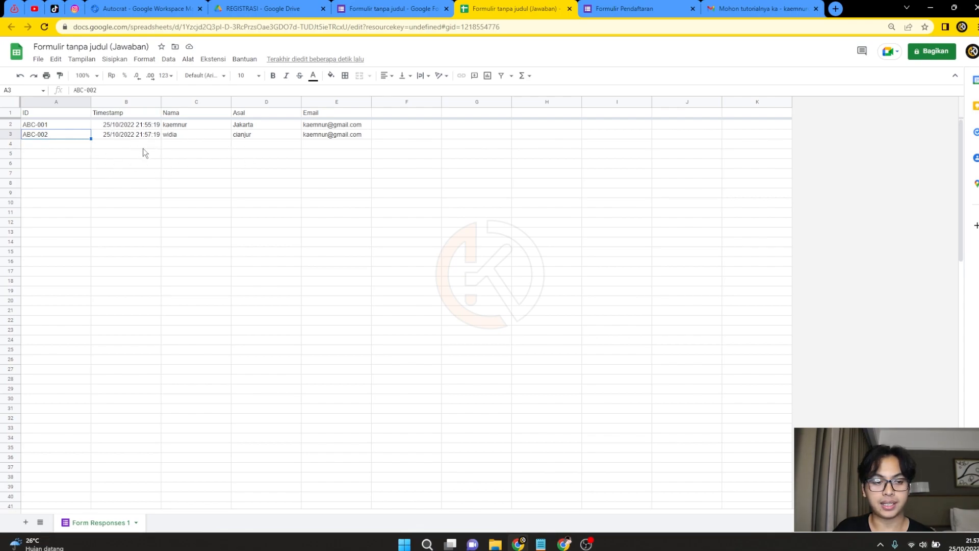
left_click(130, 132)
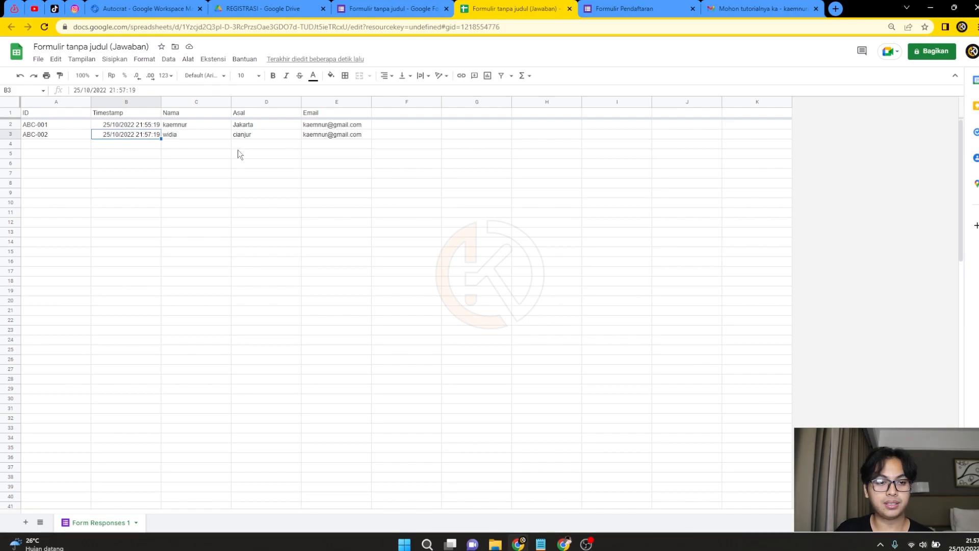
left_click(306, 9)
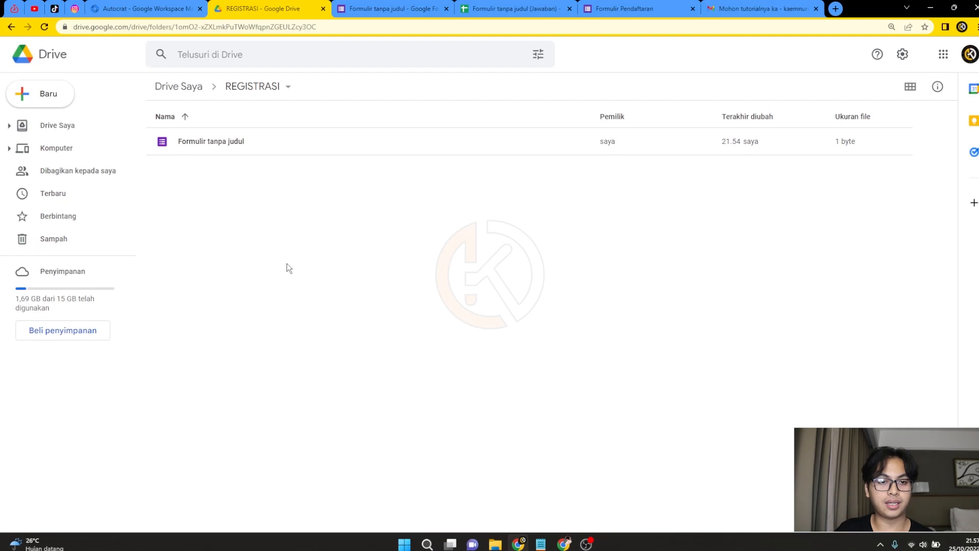
Create a new blank Google Slides presentation in the REGISTRASI folder.
left_click(512, 8)
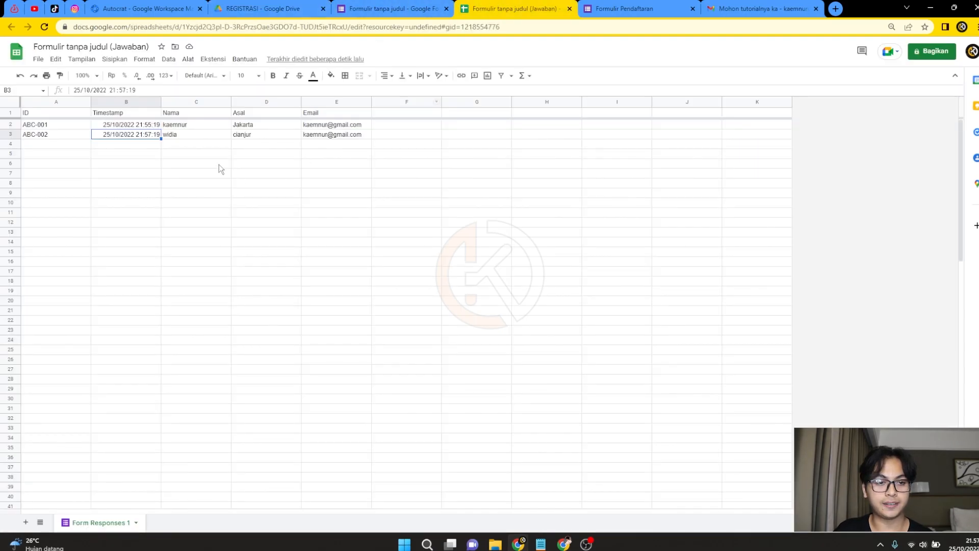
left_click(266, 6)
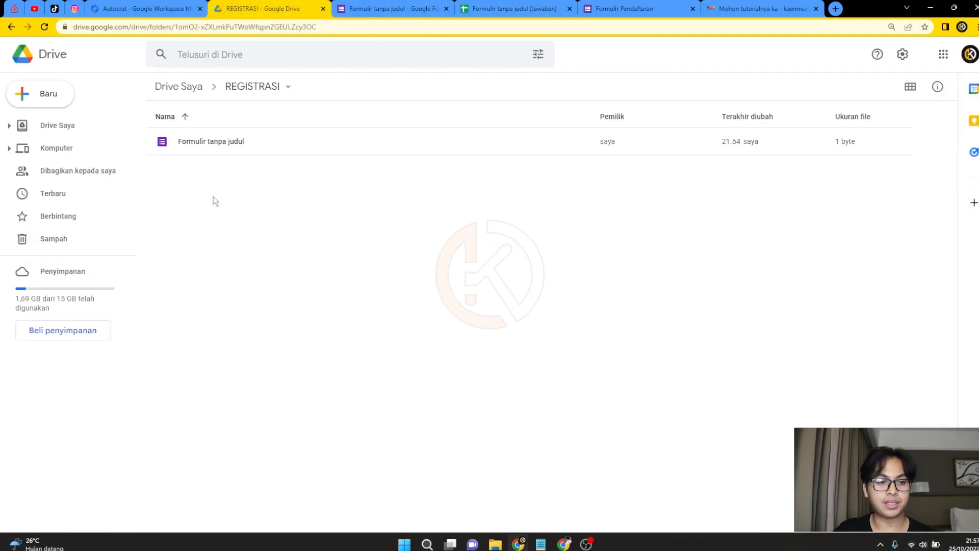
right_click(209, 189)
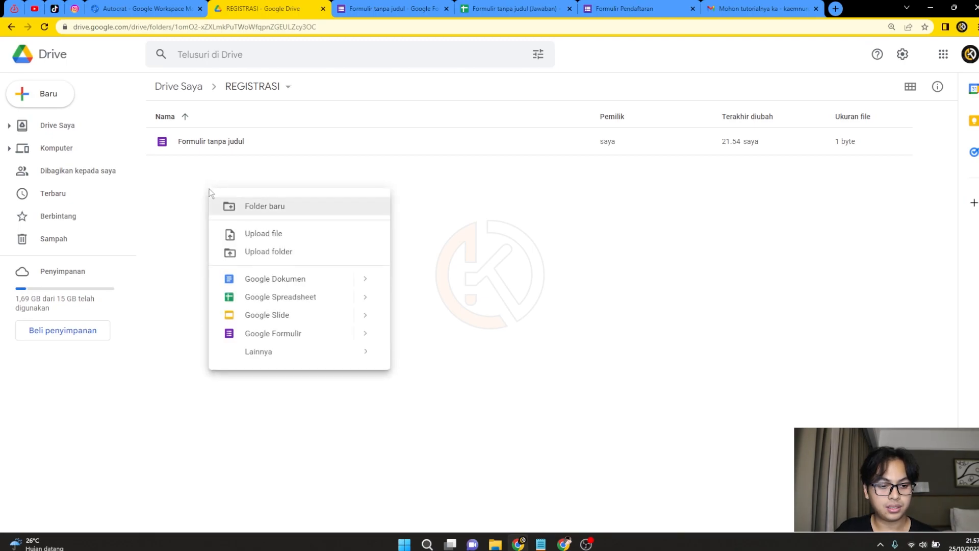
left_click(289, 317)
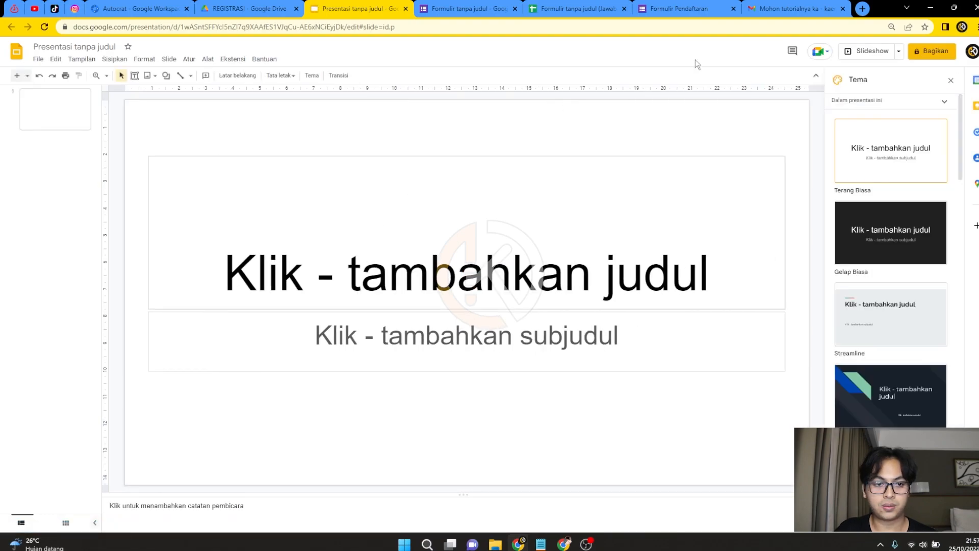
left_click(861, 8)
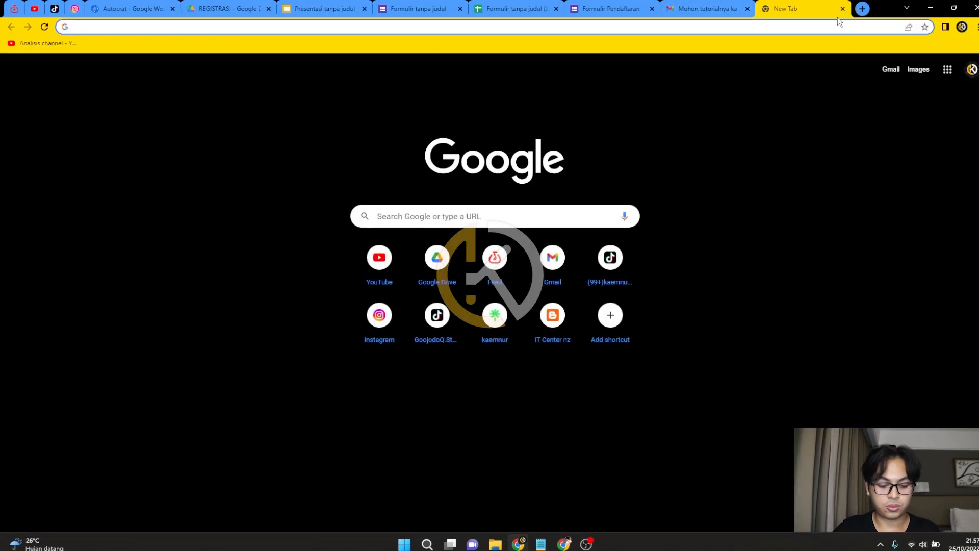
Search 'ukuran id card b3 dalam inci' to find the 9.5 × 12.4 cm card size.
type("ukuran id")
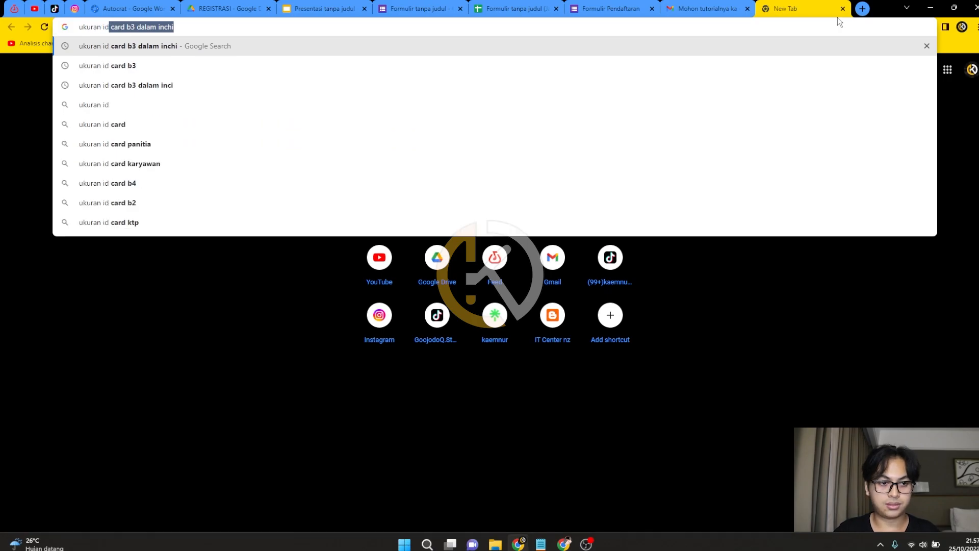
key("Return")
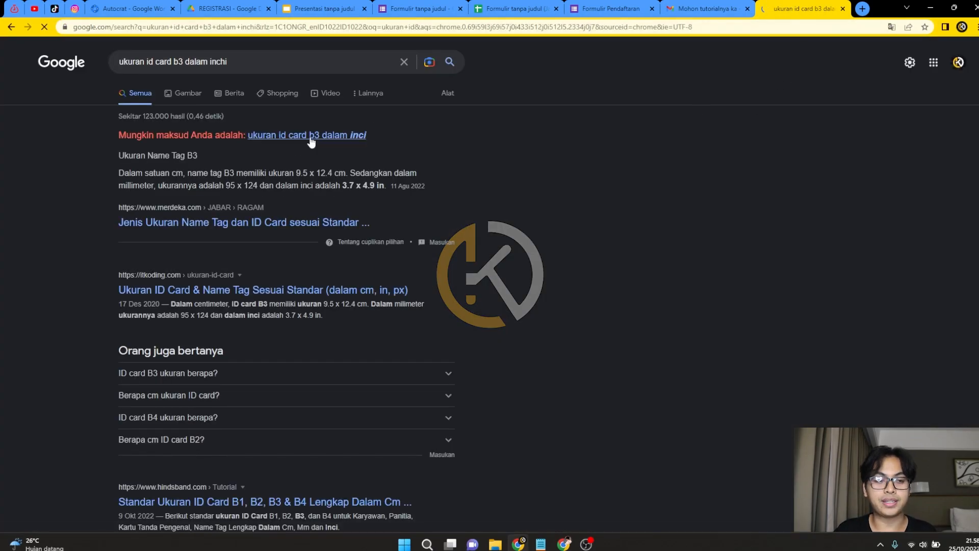
left_click(308, 136)
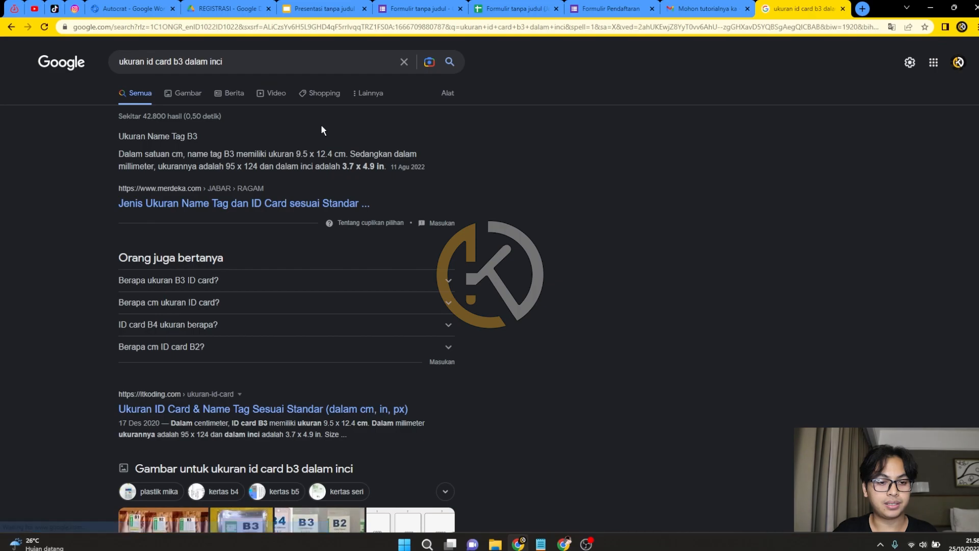
double_click(298, 154)
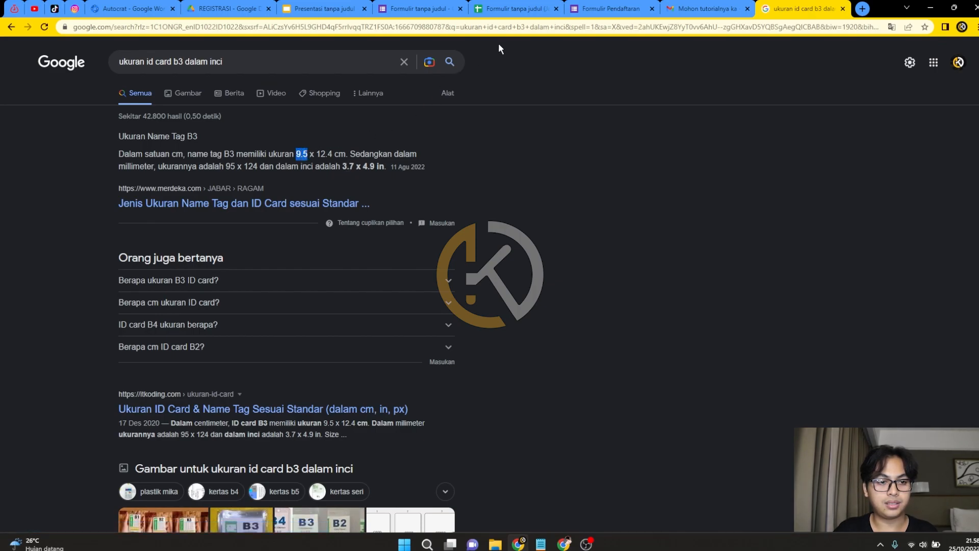
left_click(312, 7)
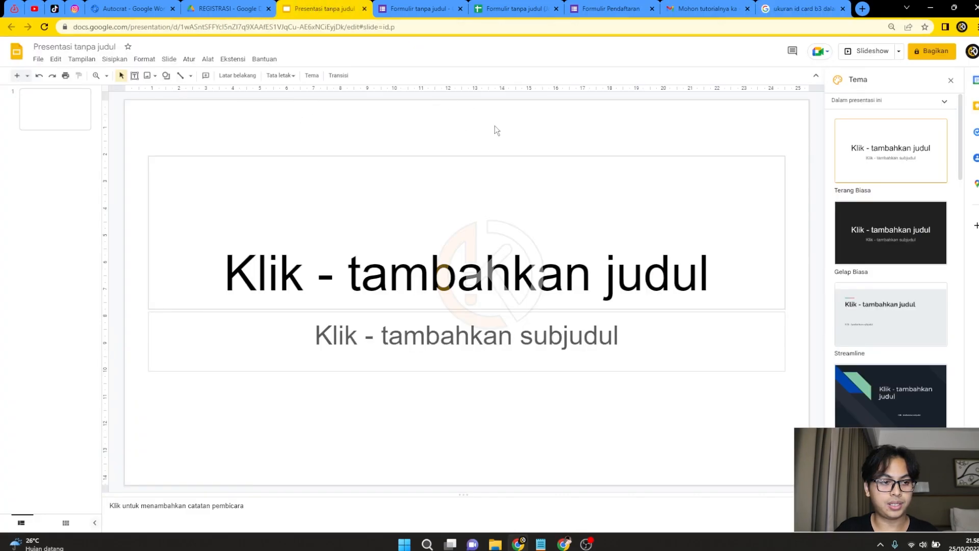
Change the slide to a custom 9.5 × 12.4 cm page size in Page setup.
left_click(38, 58)
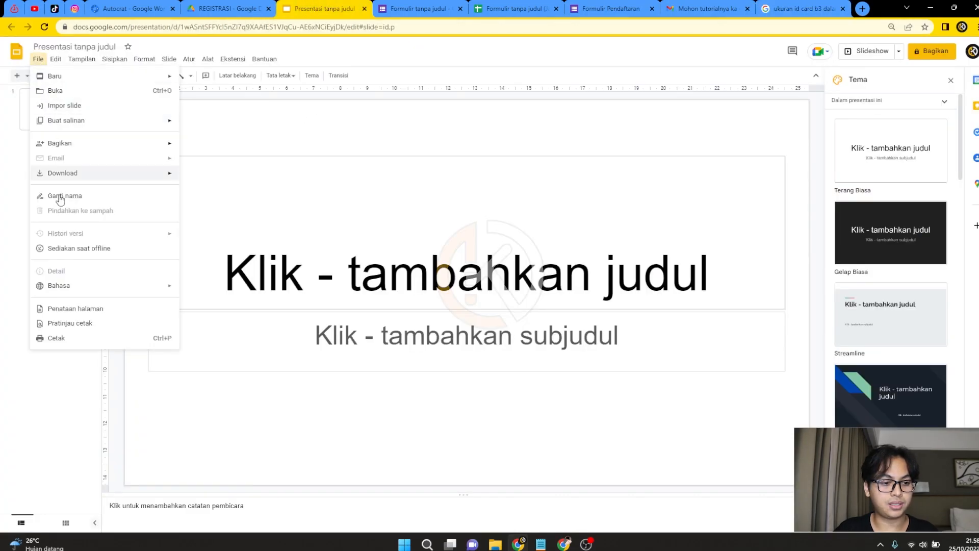
left_click(80, 309)
left_click(451, 276)
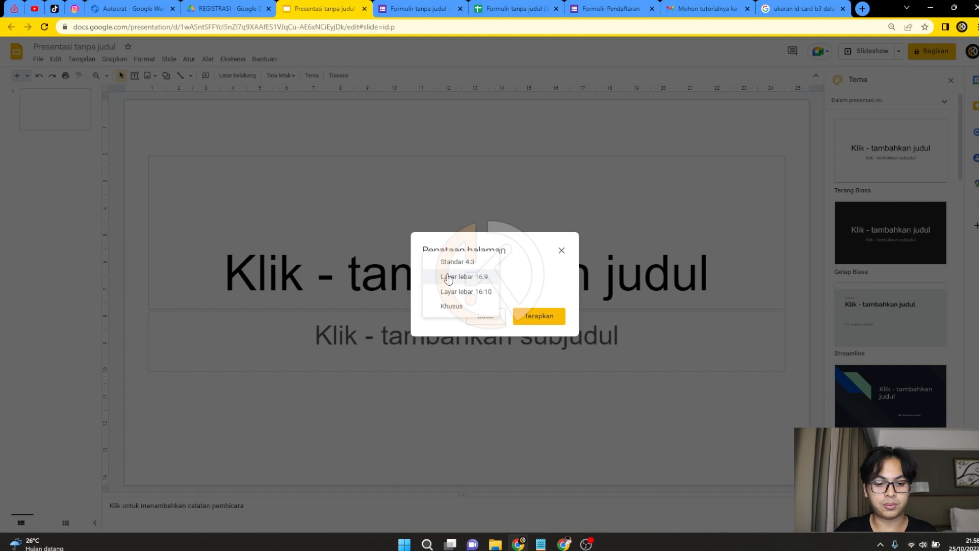
left_click(450, 306)
left_click(530, 303)
left_click(548, 305)
left_click_drag(448, 302, 379, 306)
left_click(779, 5)
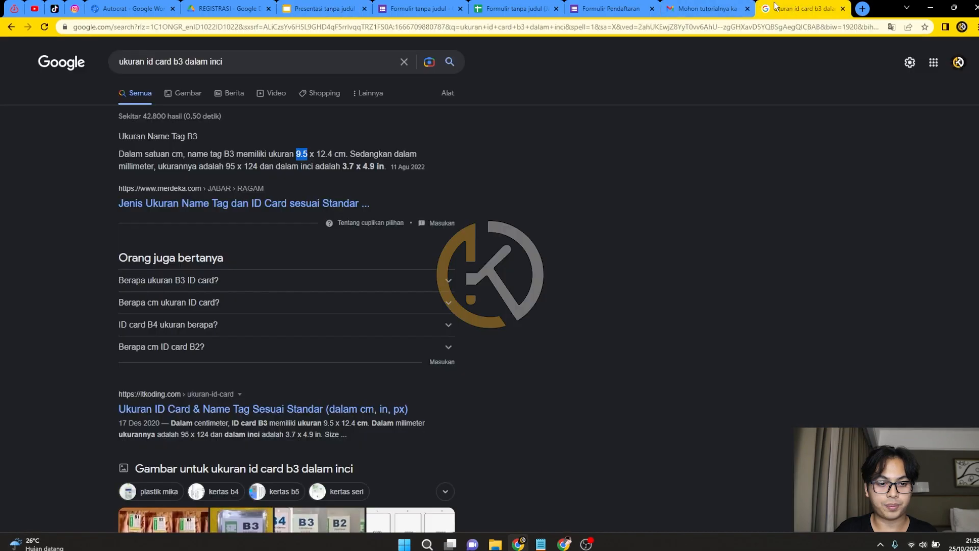
left_click_drag(316, 155, 334, 154)
key("ctrl+c")
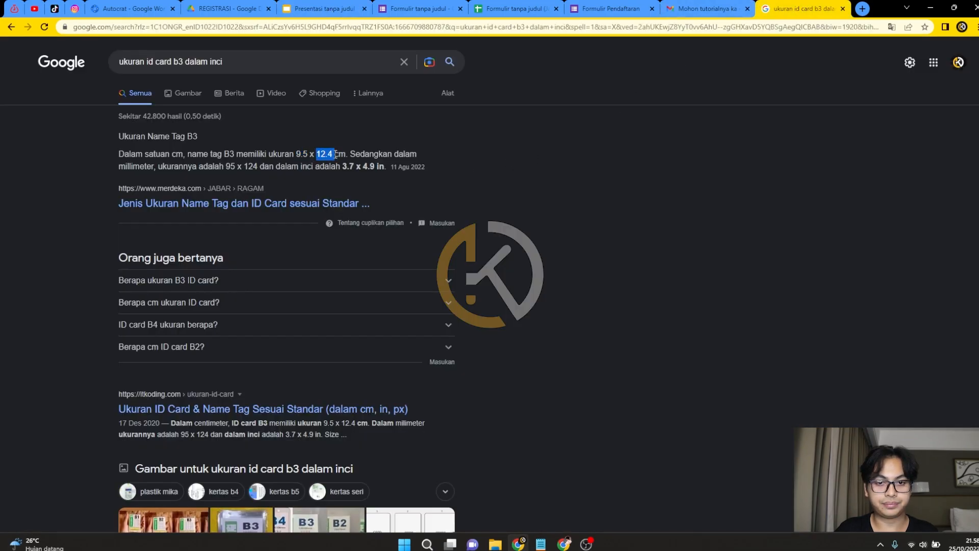
left_click(324, 9)
left_click_drag(489, 303, 462, 302)
key("ctrl+v")
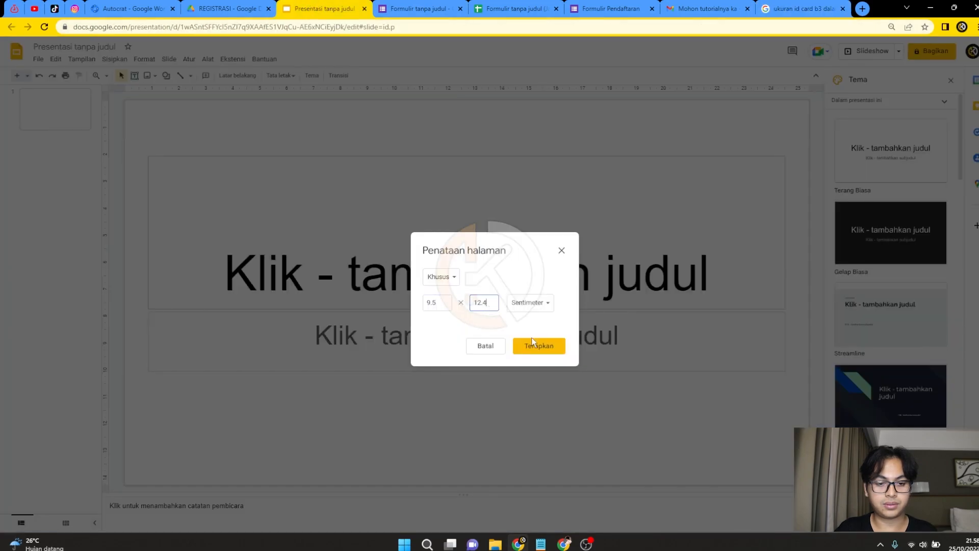
left_click(536, 346)
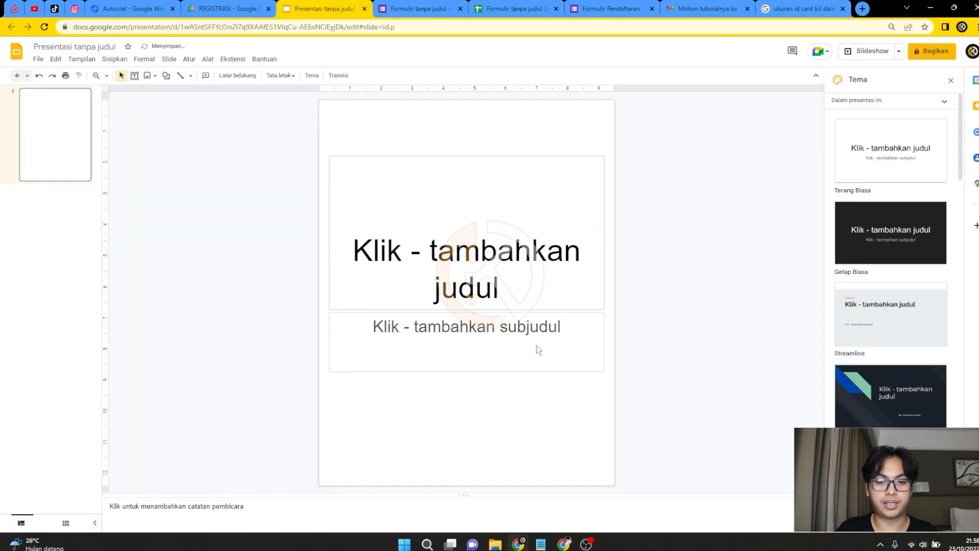
Enter 'ID CARD' as the title, then shrink the box and move it near the slide top.
left_click(526, 157)
left_click(480, 255)
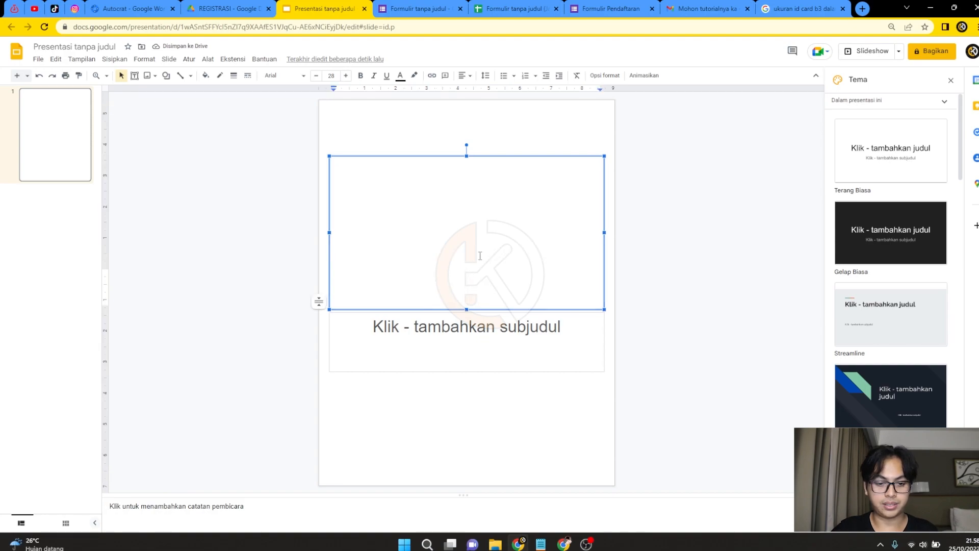
type("ID CARD")
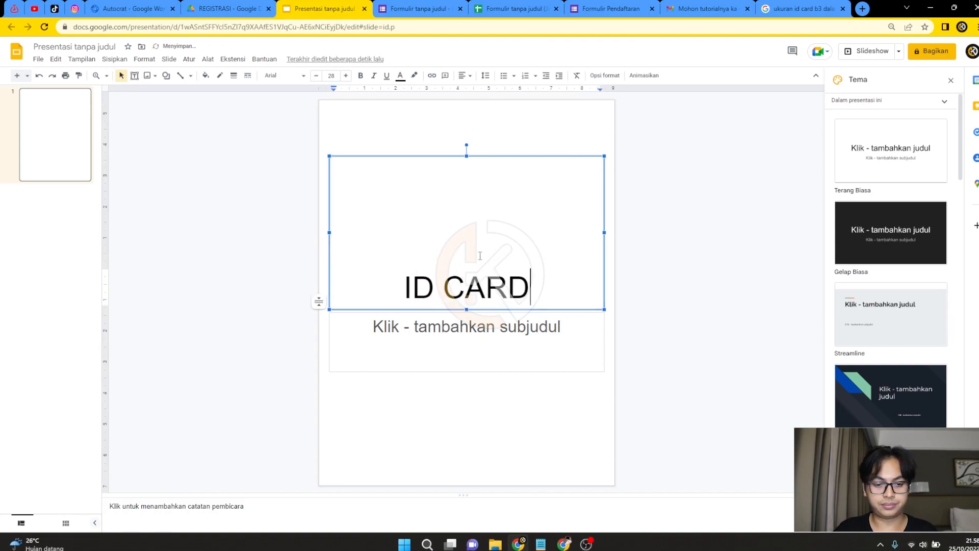
left_click_drag(466, 309, 485, 209)
left_click_drag(484, 163, 485, 112)
Move the subtitle box under the title and type 'Nama :' with a new line after it.
left_click(478, 314)
left_click_drag(478, 315, 481, 188)
left_click(445, 205)
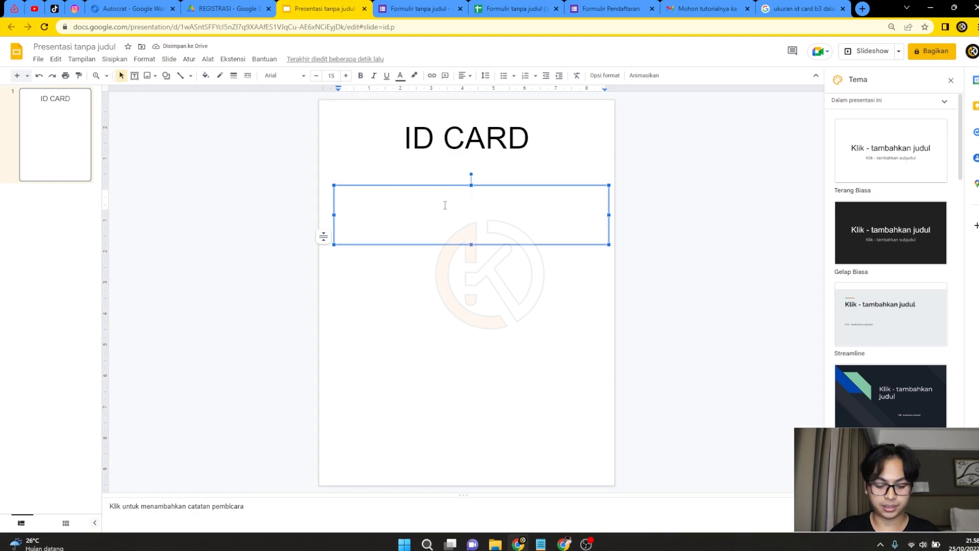
type("N")
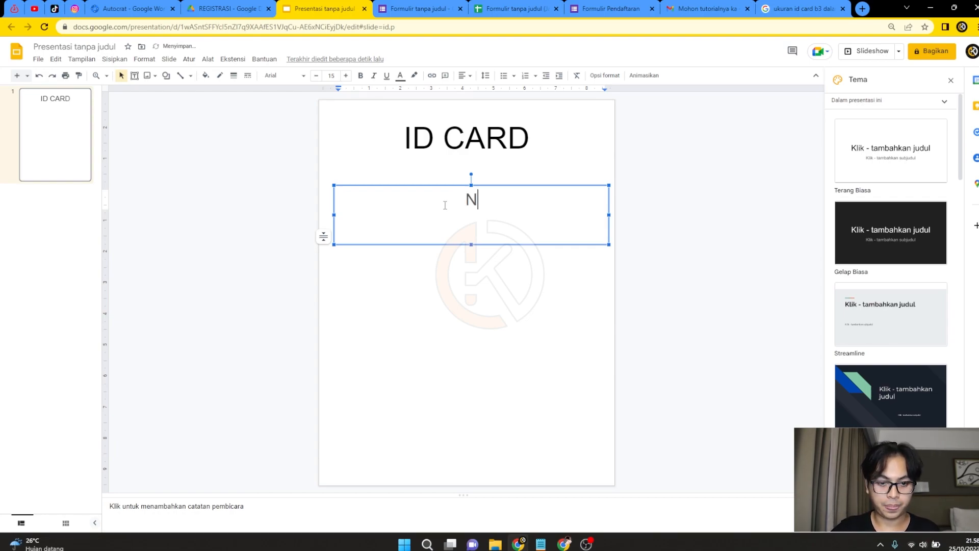
type("ama")
key("Tab")
type(":")
key("Return")
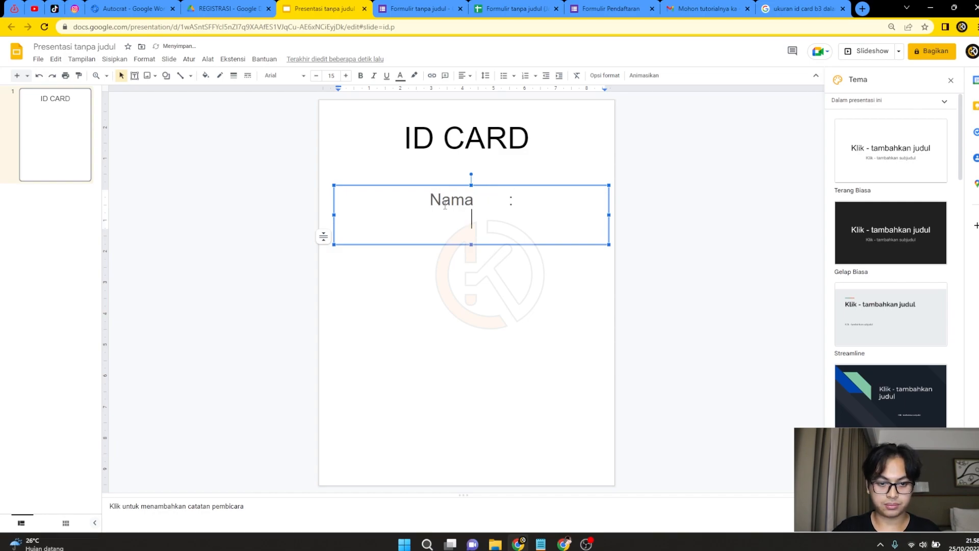
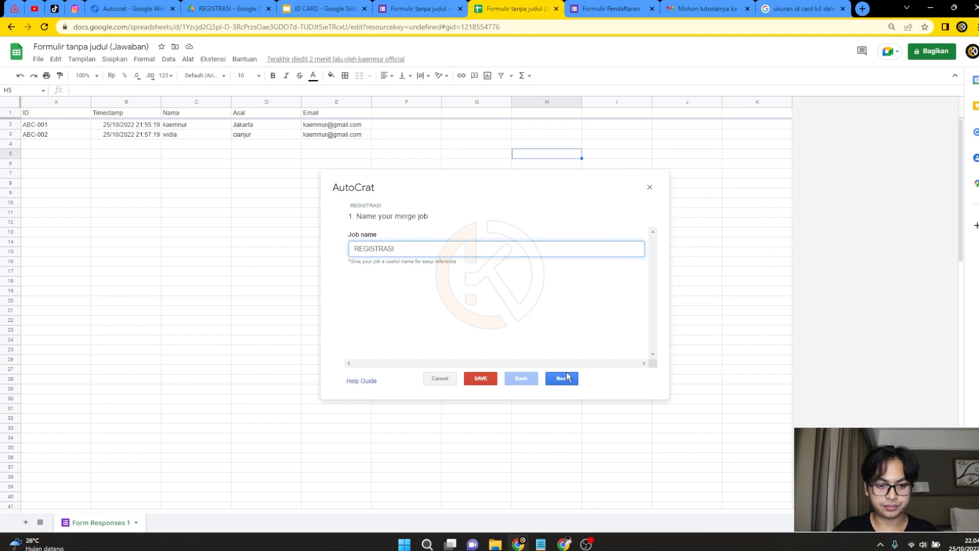
Advance the new REGISTRASI merge job to the template selection step.
left_click(563, 378)
Choose the ID CARD slides file from Drive as the merge template.
left_click(366, 249)
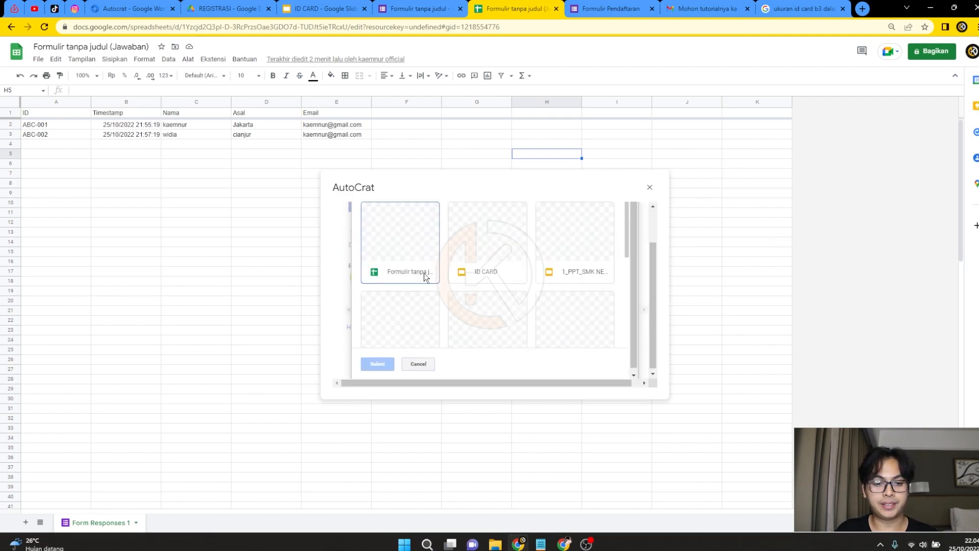
left_click(480, 242)
left_click(377, 362)
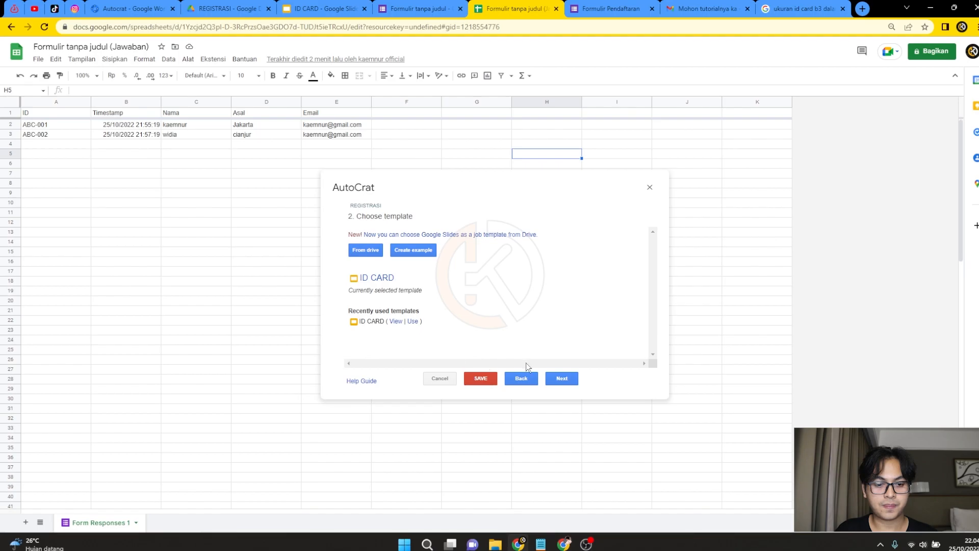
left_click(558, 378)
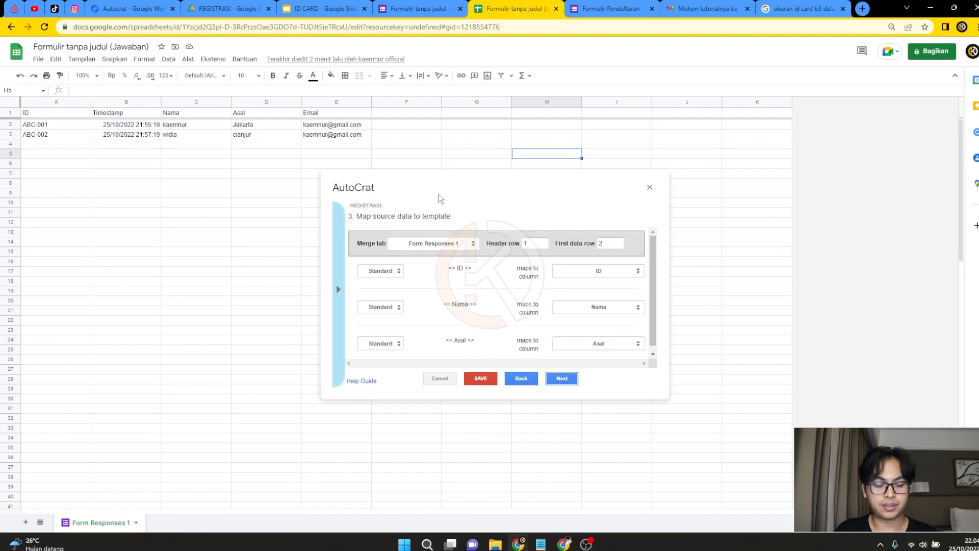
Verify the <<ID>>, <<Nama>> and <<Asal>> tags against the slide and their mapped columns.
scroll(457, 273, "down", 1)
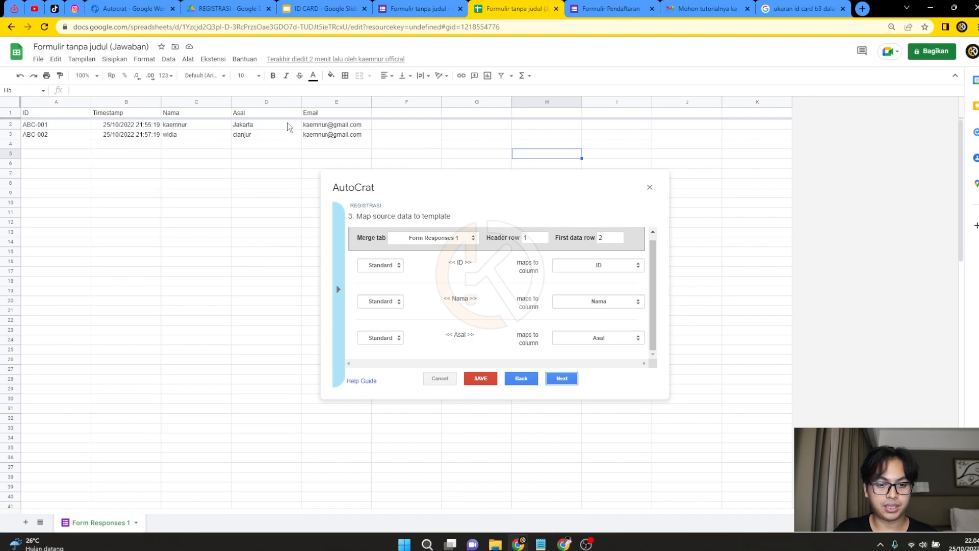
left_click(321, 9)
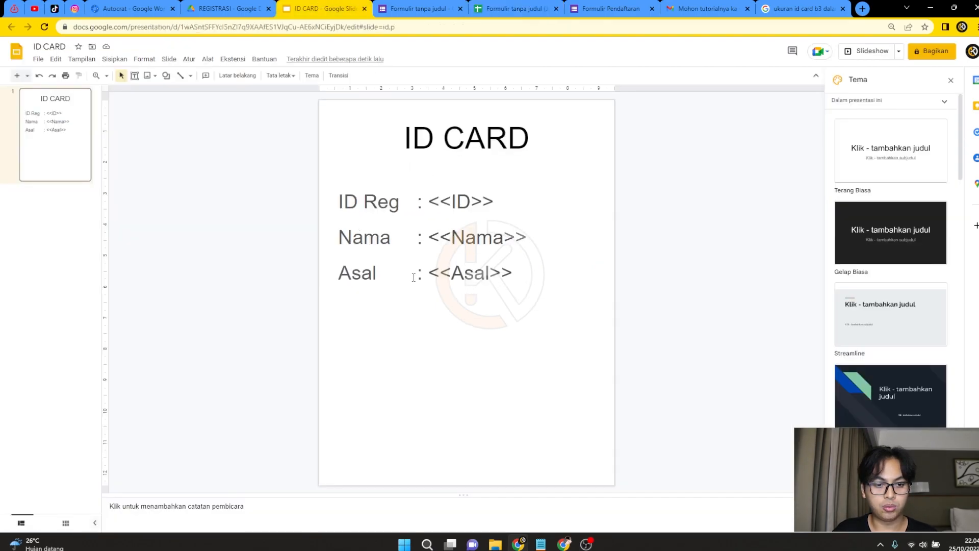
left_click(521, 11)
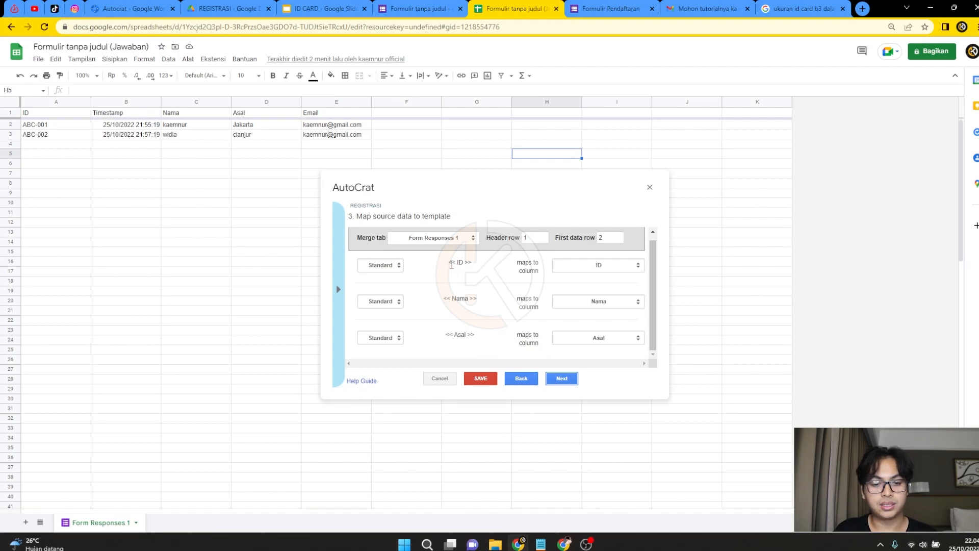
left_click_drag(451, 265, 474, 264)
left_click_drag(446, 299, 482, 301)
left_click_drag(453, 335, 472, 335)
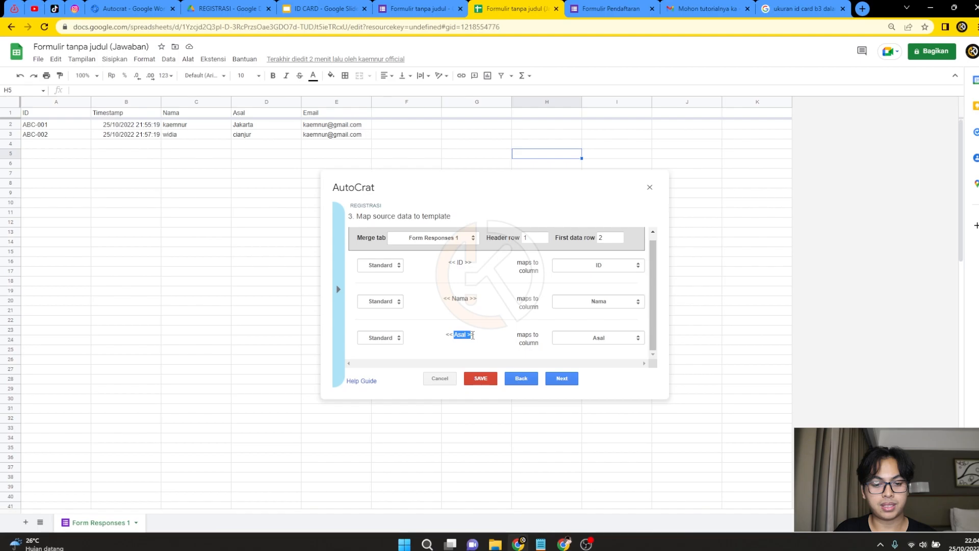
left_click(561, 380)
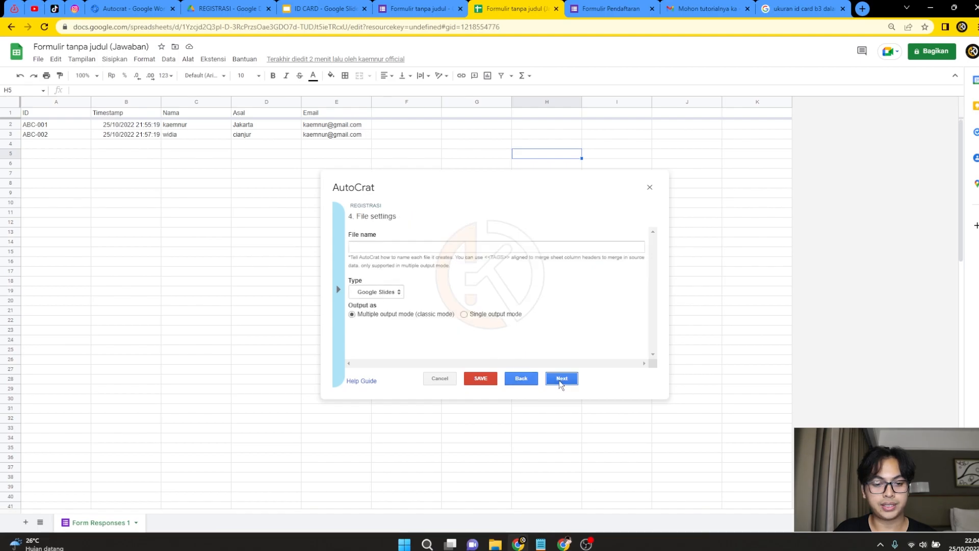
Name output files <<ID>>-<<Nama>> using the merge tags and set the file type to PDF.
left_click(379, 248)
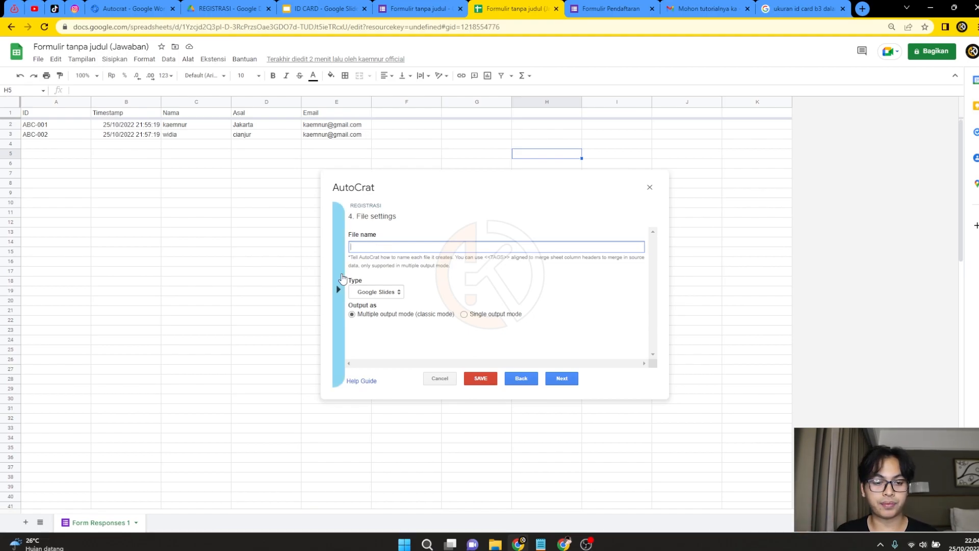
left_click(340, 285)
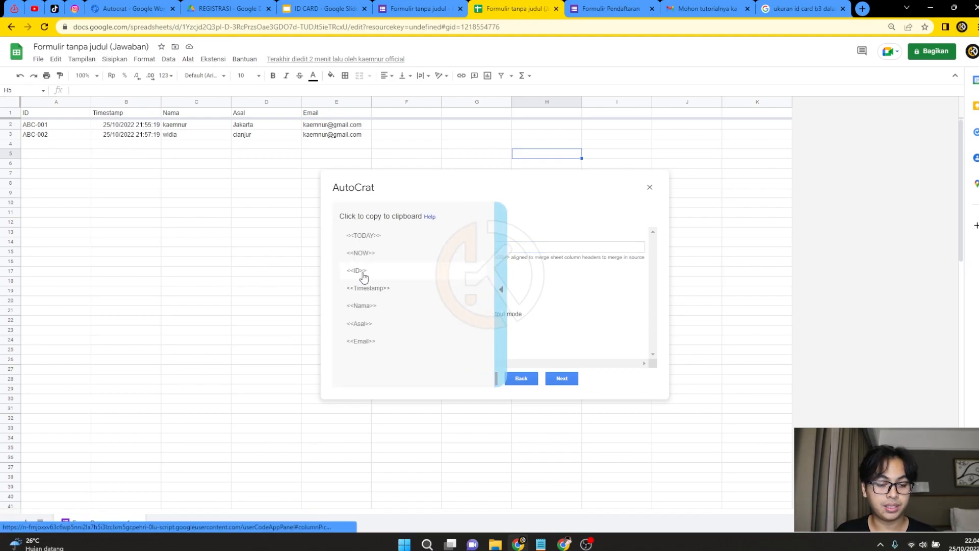
left_click(358, 272)
right_click(383, 247)
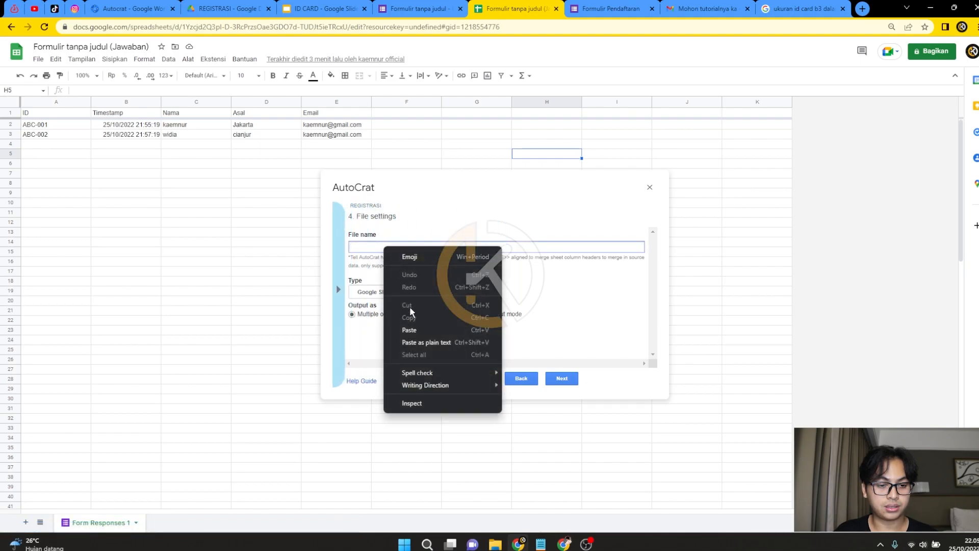
left_click(414, 329)
type("-")
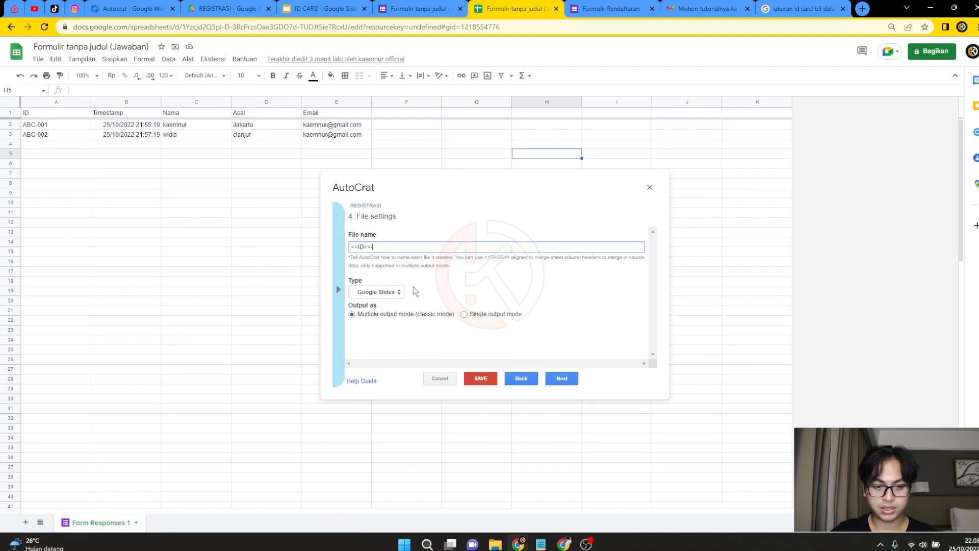
left_click(338, 289)
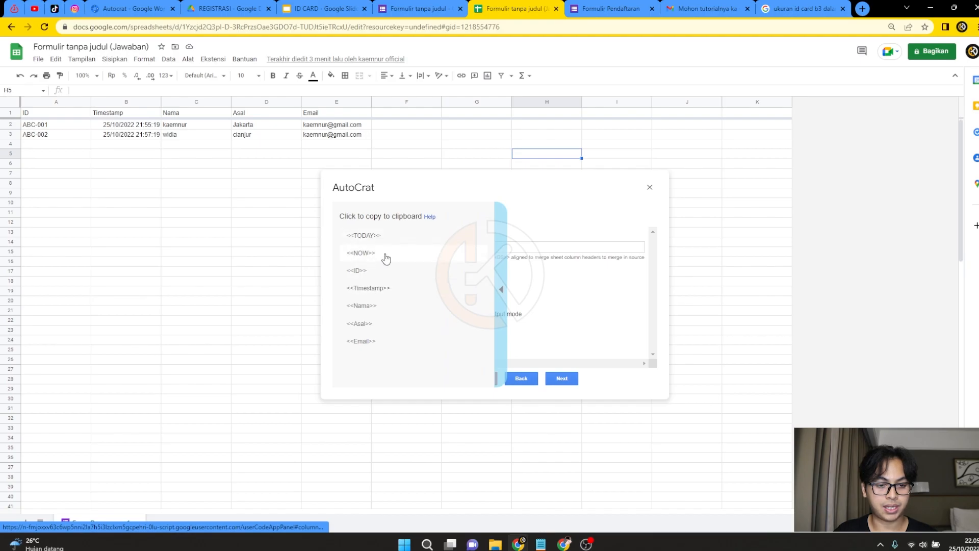
left_click(382, 305)
right_click(406, 247)
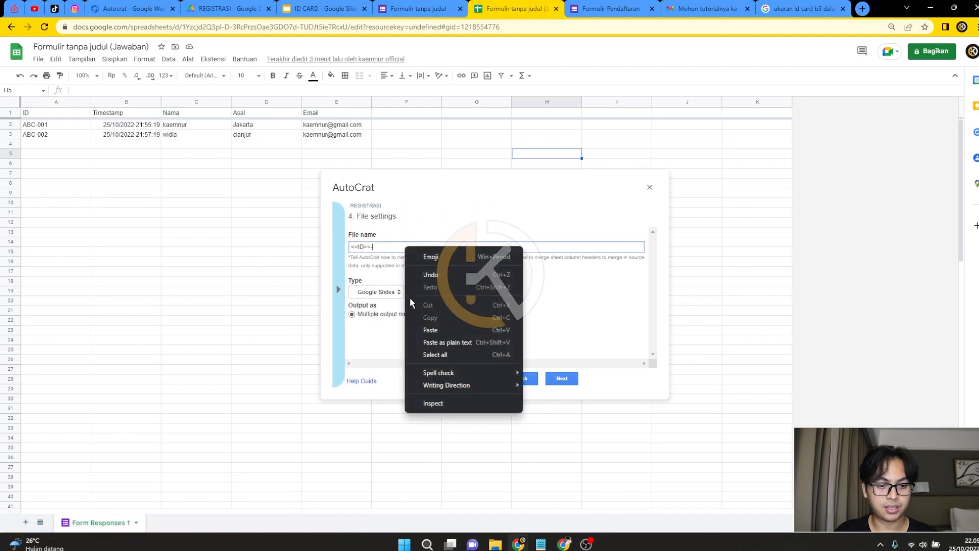
left_click(430, 329)
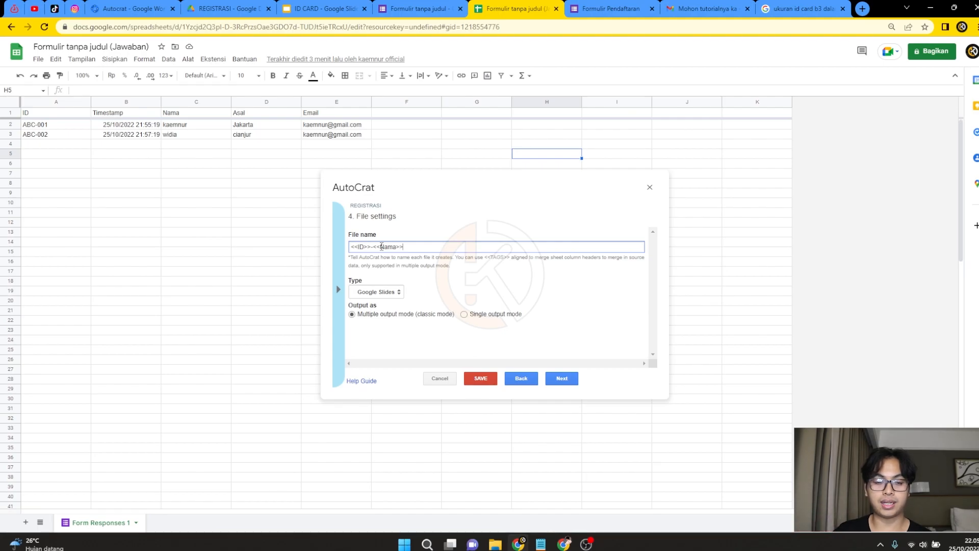
left_click(384, 292)
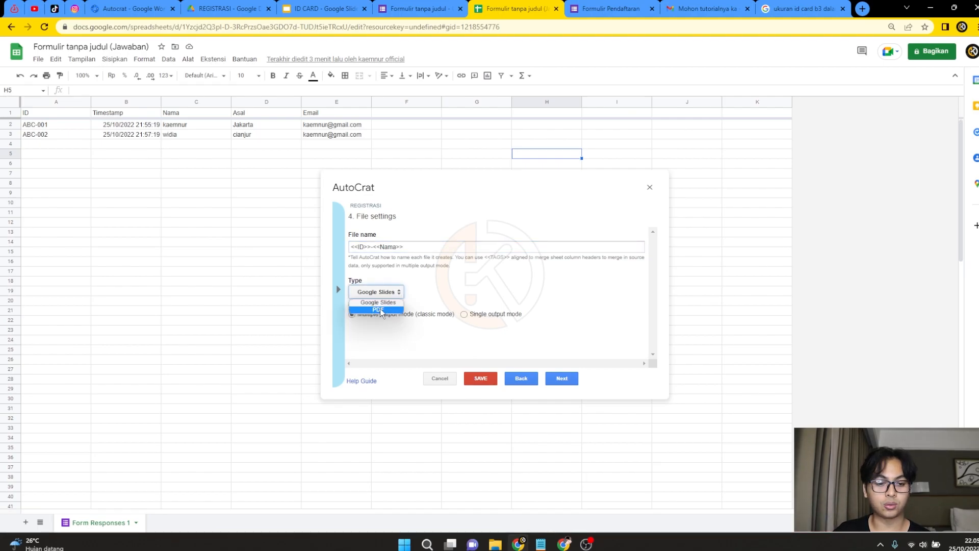
left_click(381, 309)
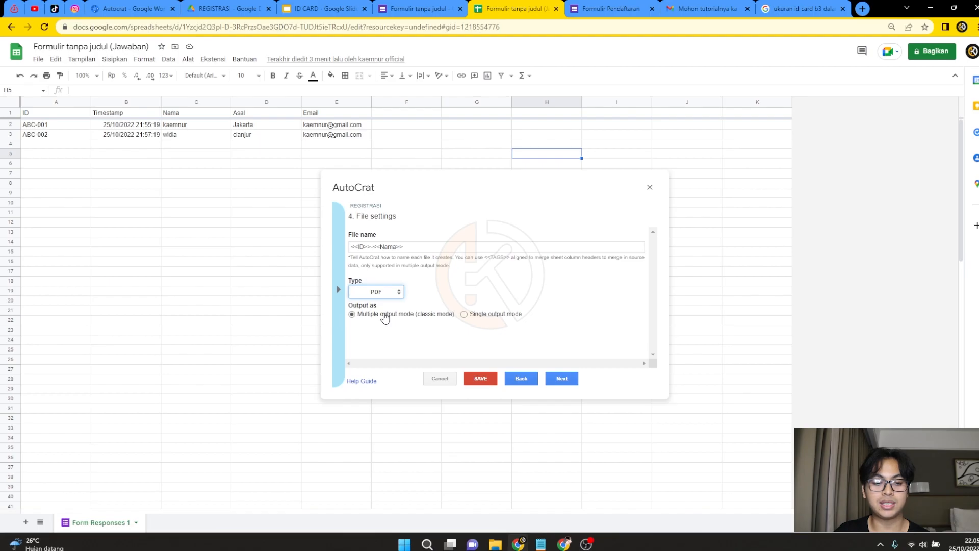
Keep REGISTRASI as the destination folder, then skip the dynamic folder reference and merge condition steps.
left_click(556, 379)
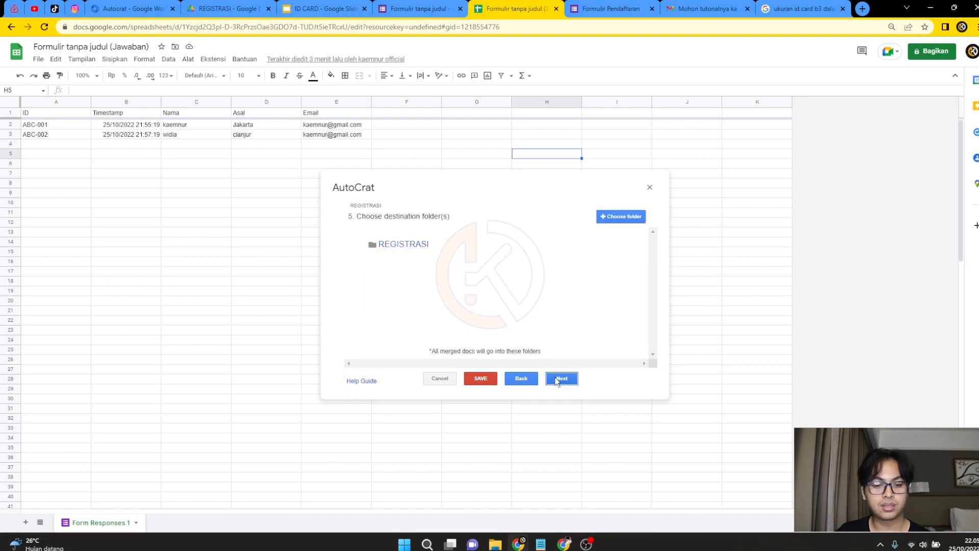
mouse_move(427, 256)
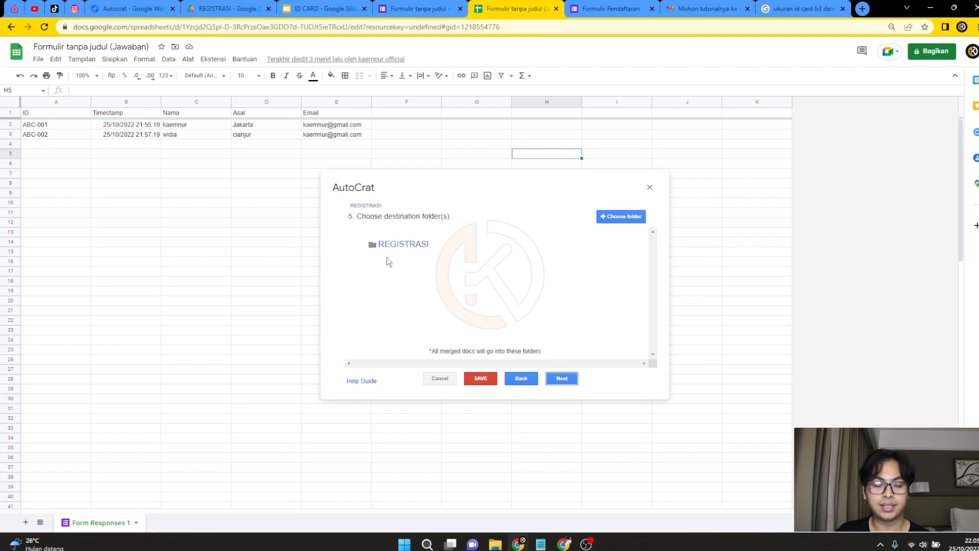
mouse_move(405, 237)
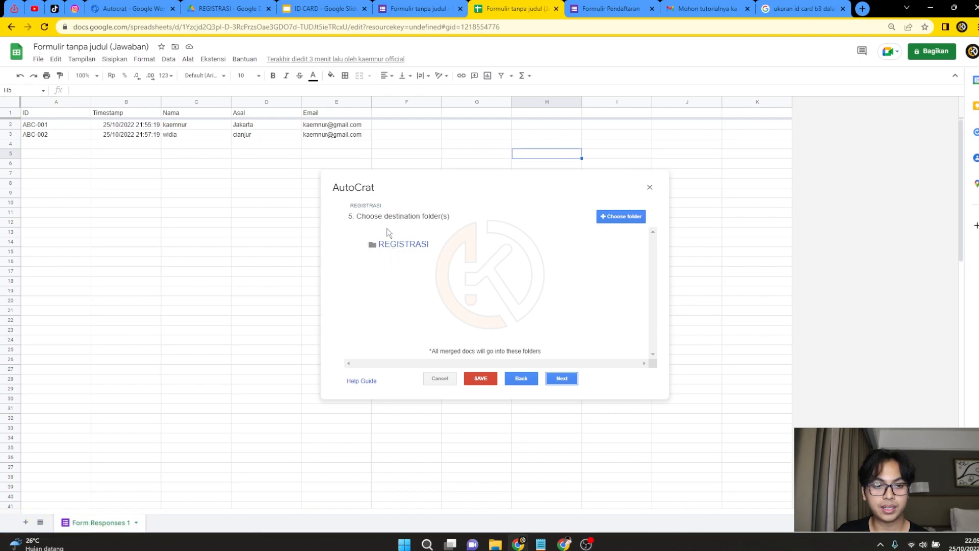
left_click(228, 9)
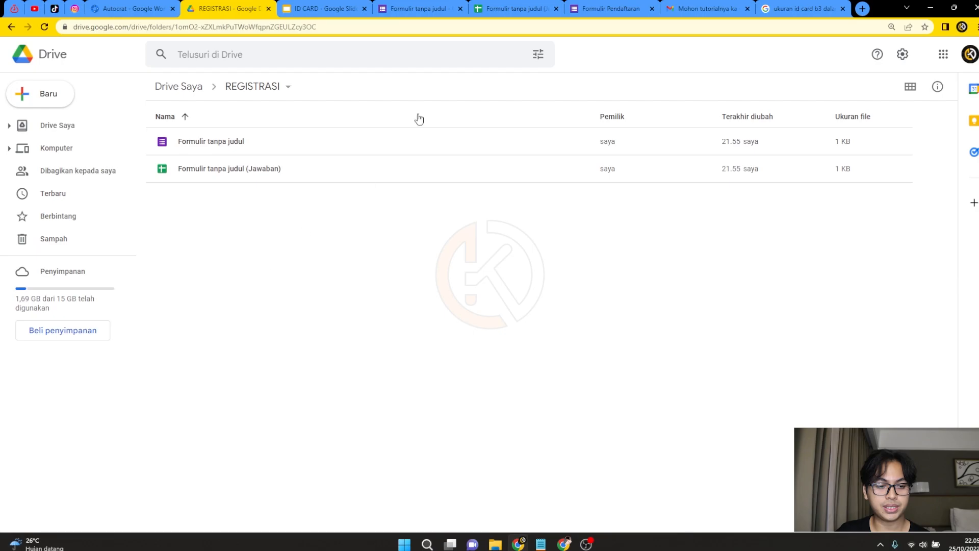
left_click(596, 9)
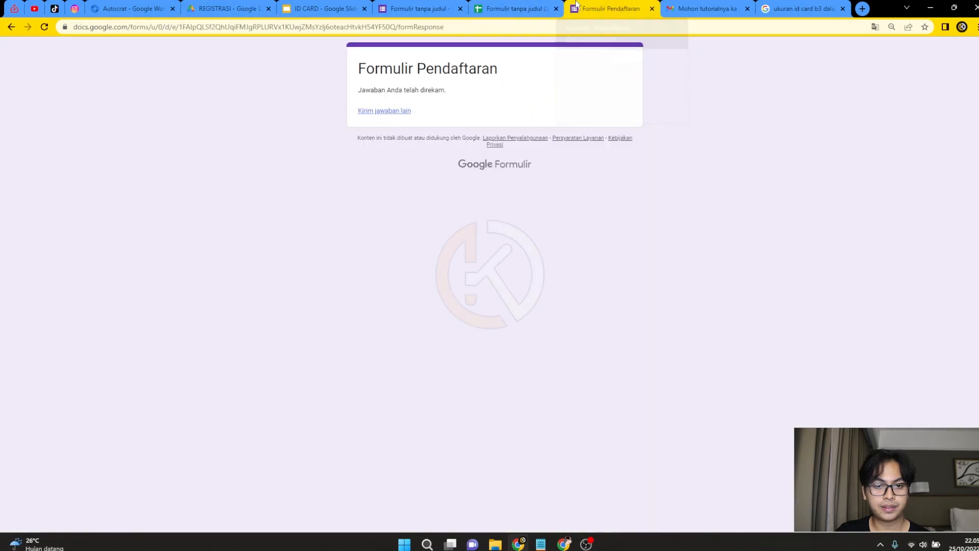
left_click(515, 9)
left_click(558, 380)
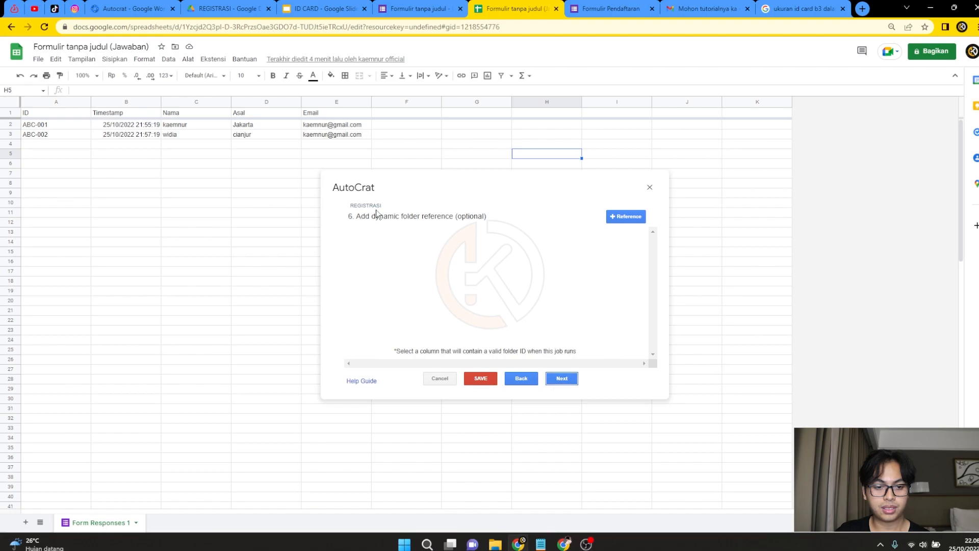
left_click(564, 378)
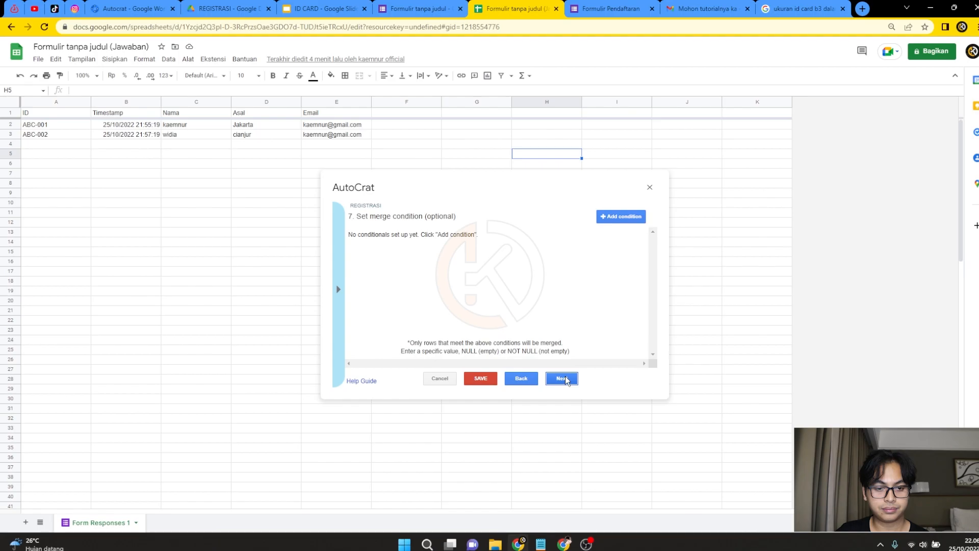
left_click(565, 379)
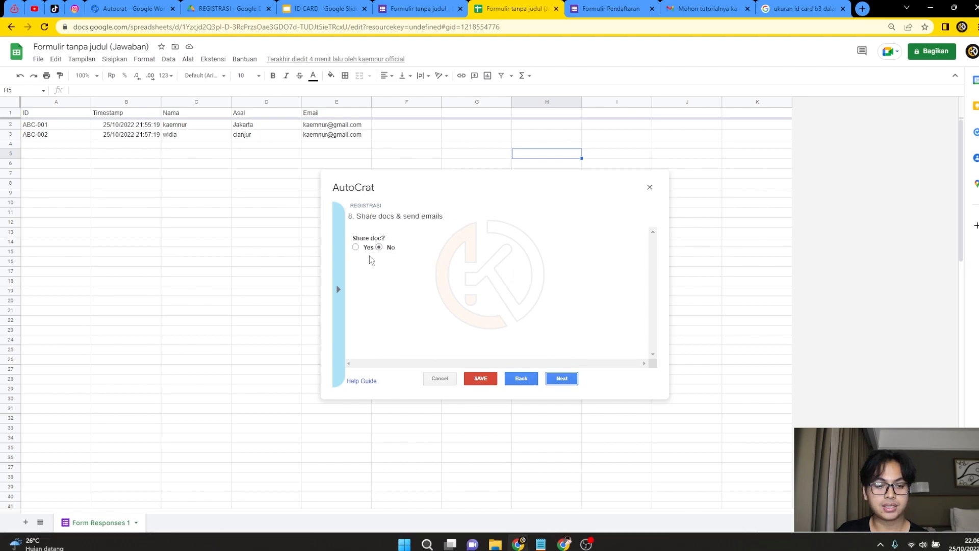
Turn on document sharing and set the email recipient to the <<Email>> tag.
left_click(356, 248)
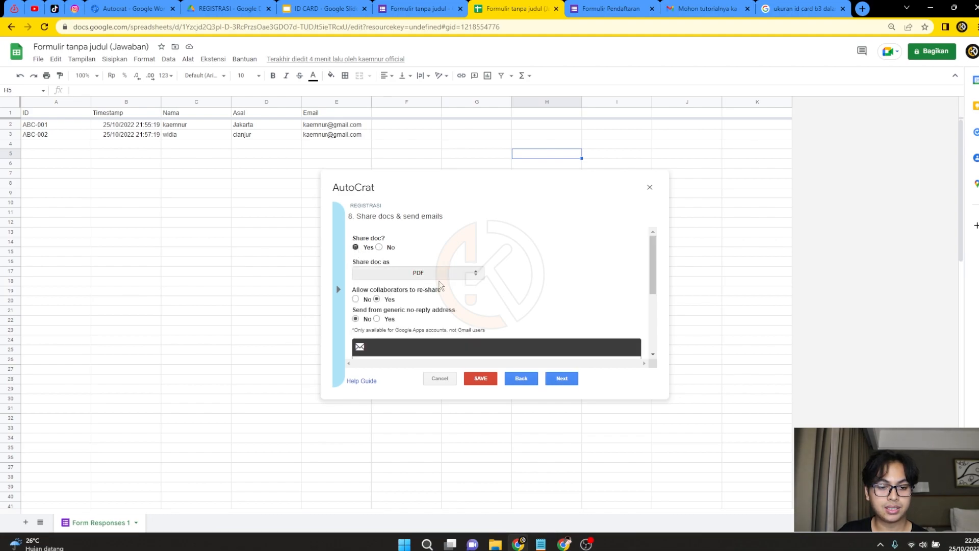
scroll(439, 284, "down", 1)
scroll(440, 284, "up", 1)
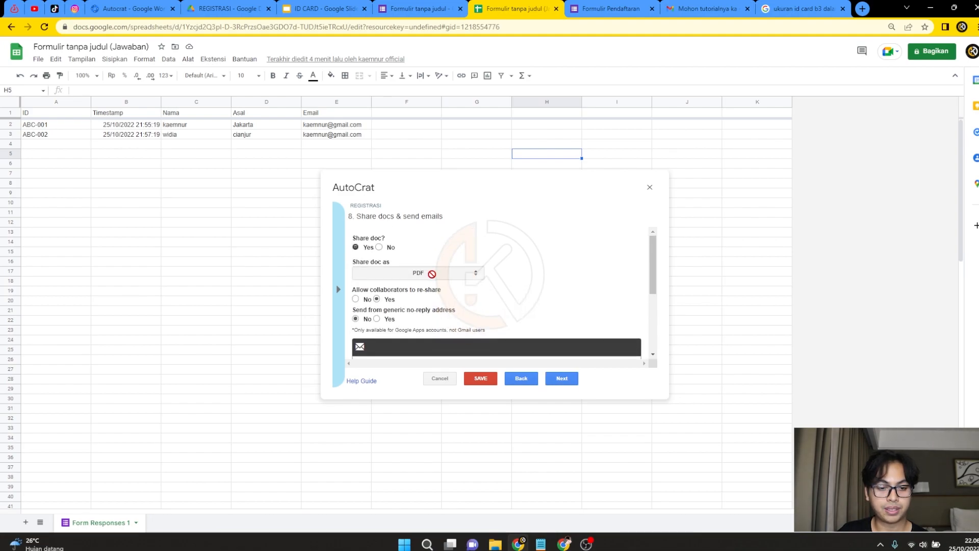
scroll(485, 308, "down", 3)
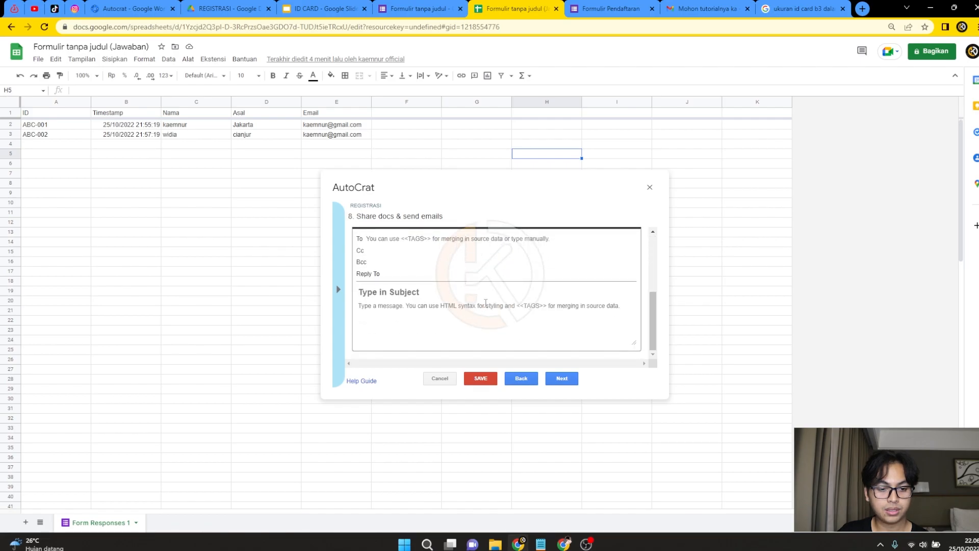
left_click(387, 239)
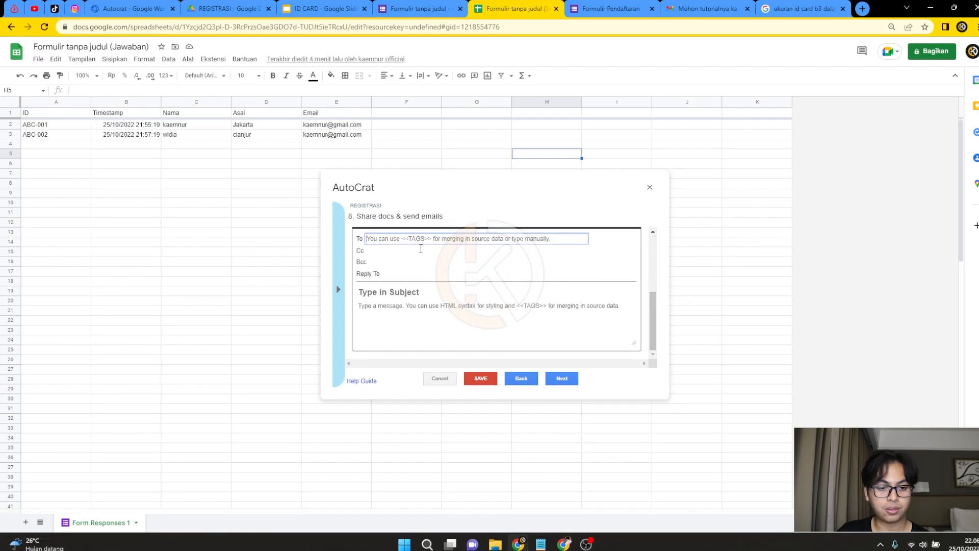
left_click(339, 262)
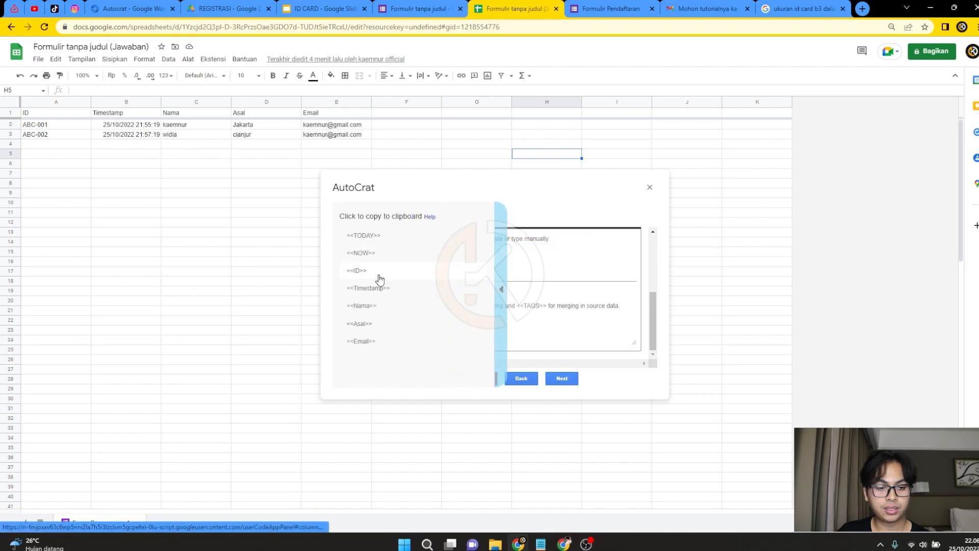
left_click(372, 341)
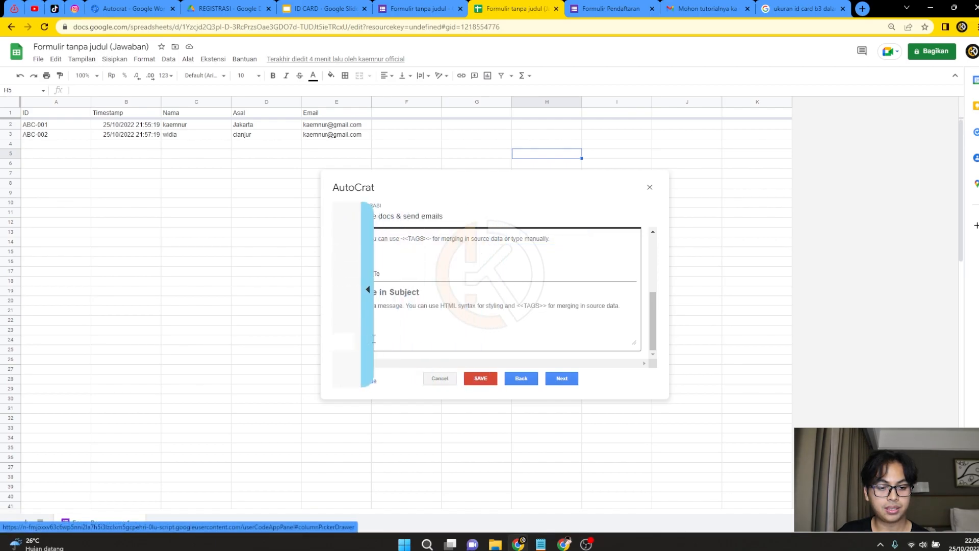
left_click(387, 239)
right_click(380, 237)
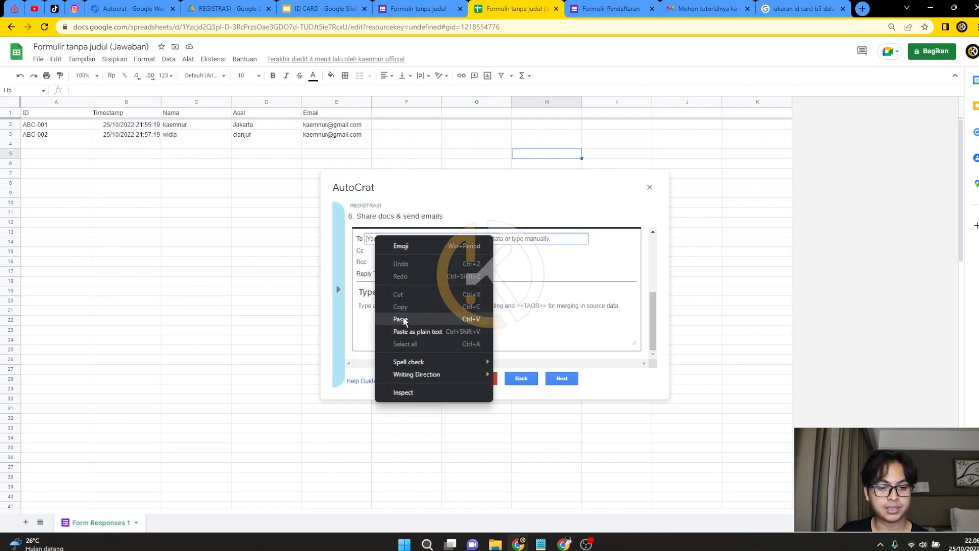
left_click(397, 317)
Enter subject 'ID REGISTRASI' and a 'Selamat anda sudah berhasil registrasi' success message.
left_click(403, 291)
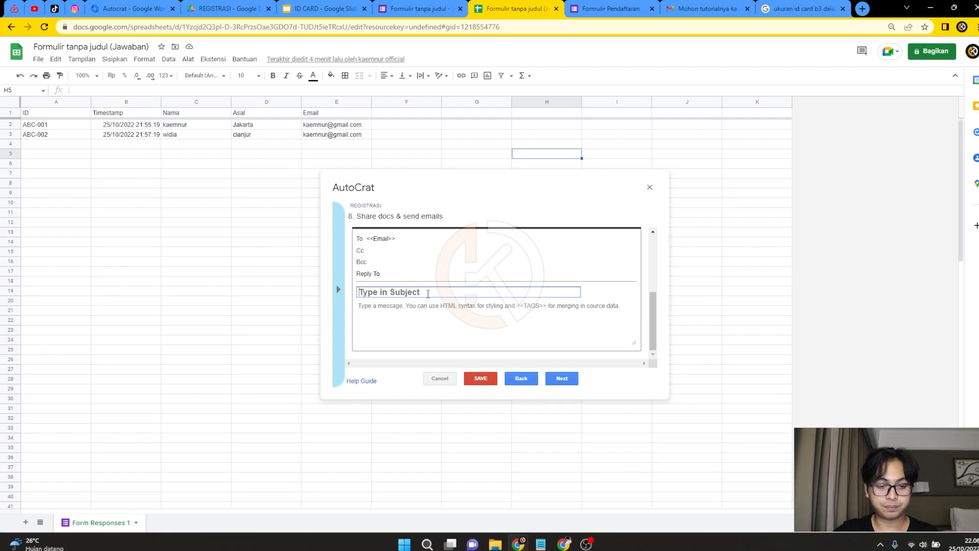
type("ID RE")
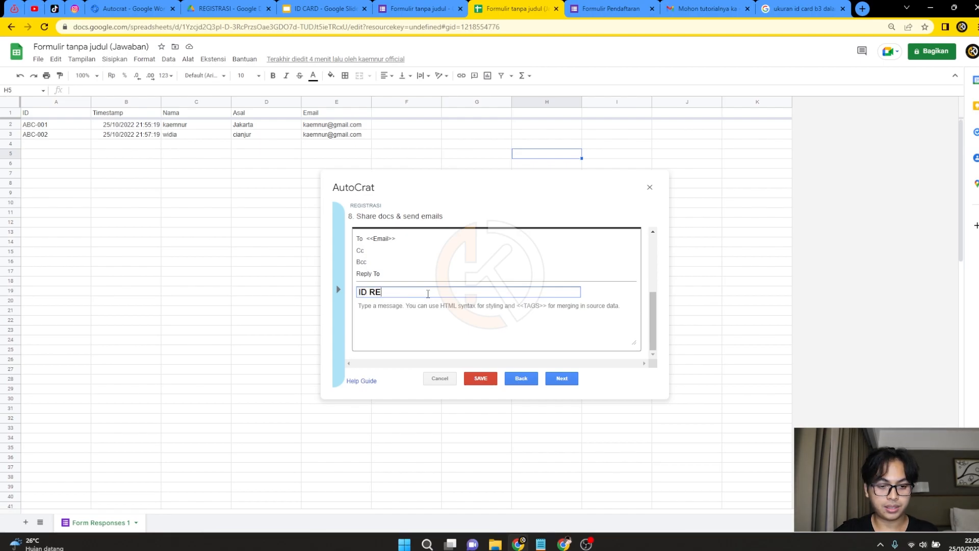
type("GISTRASI")
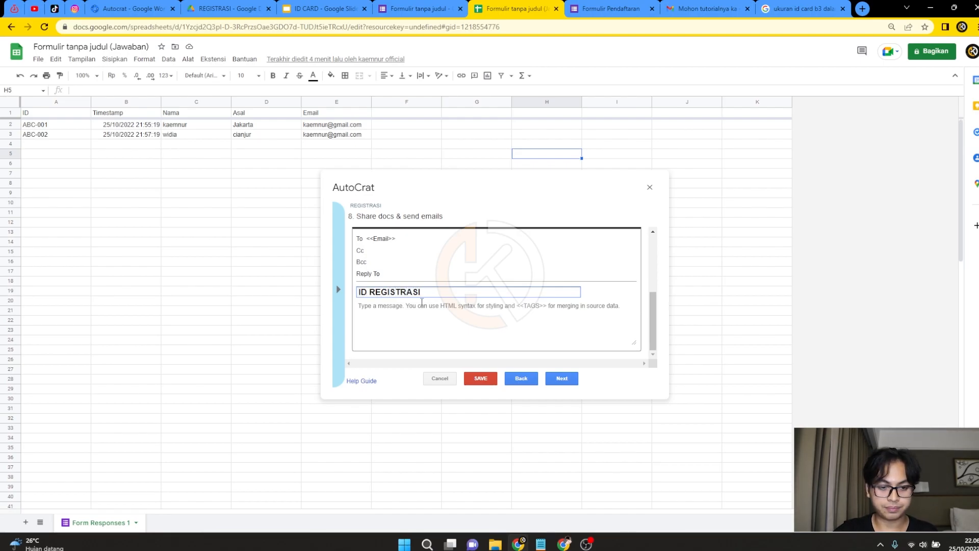
left_click(417, 307)
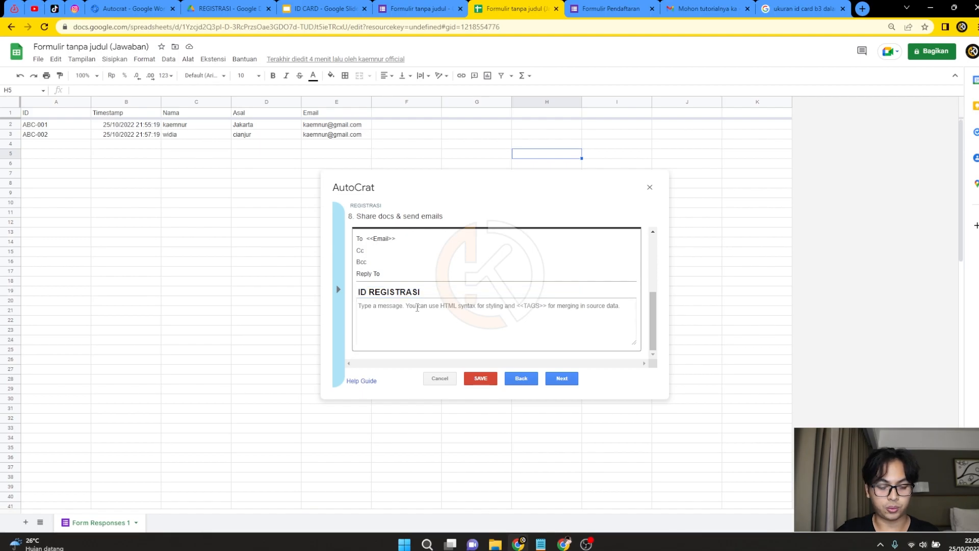
type("Selamat ")
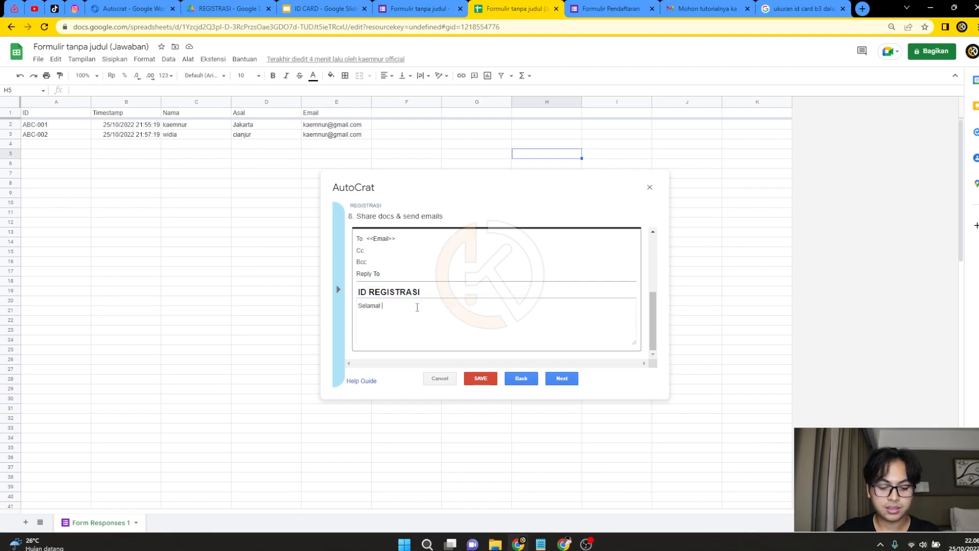
type("anda sudah ")
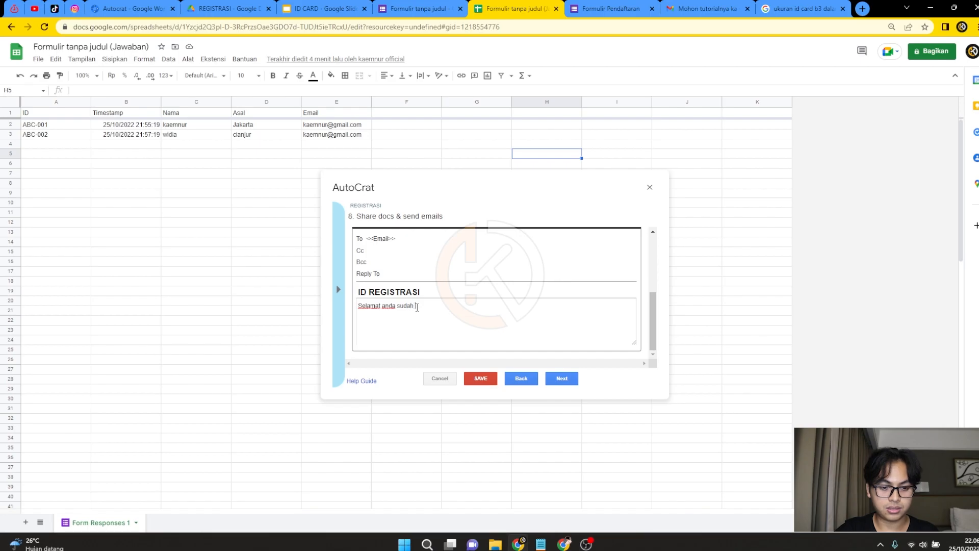
type("terhasil registrasi")
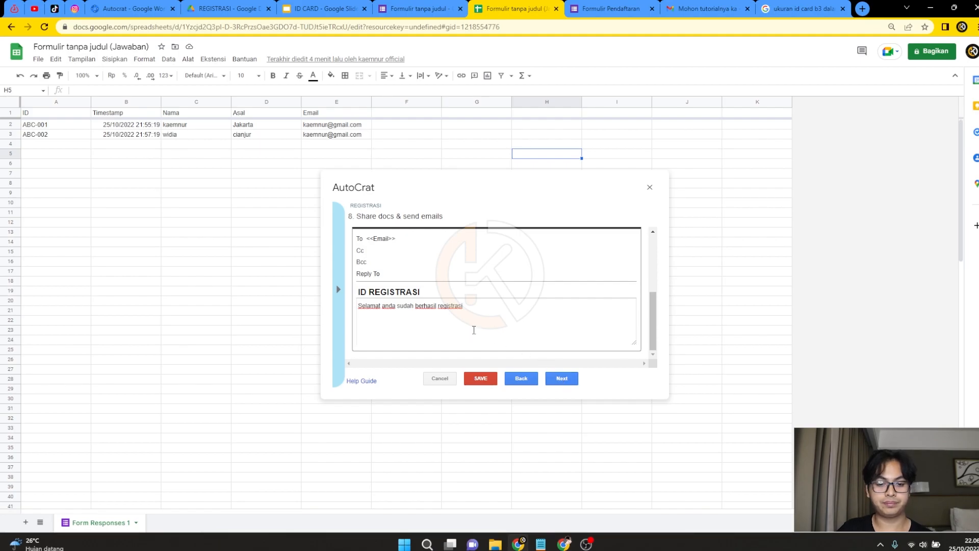
left_click(414, 307)
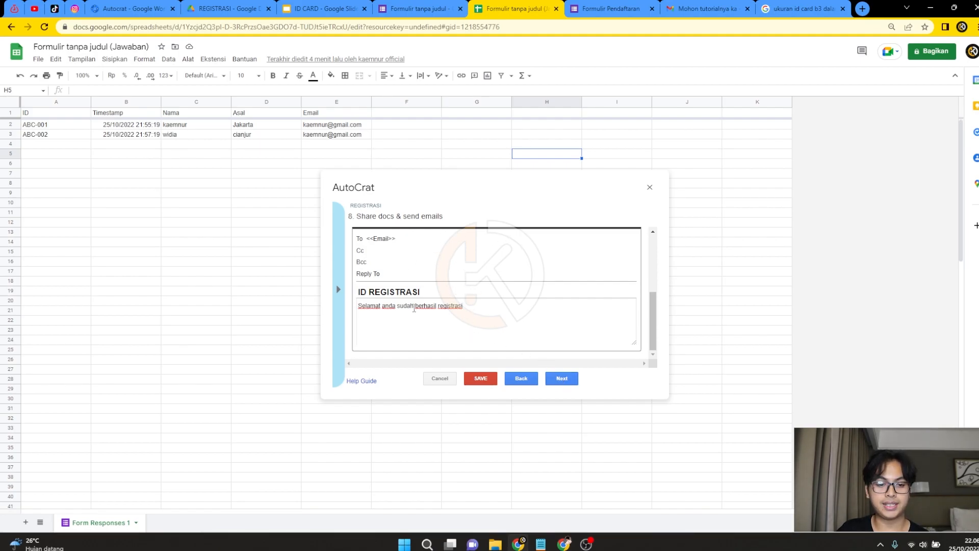
left_click(566, 378)
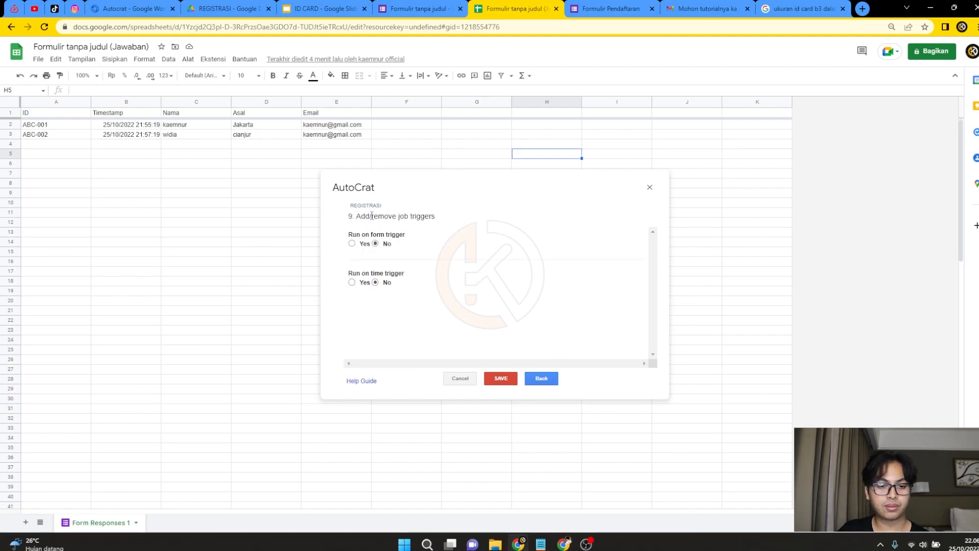
Enable the form-submit trigger and a one-hour time trigger, then save the REGISTRASI job.
left_click(351, 243)
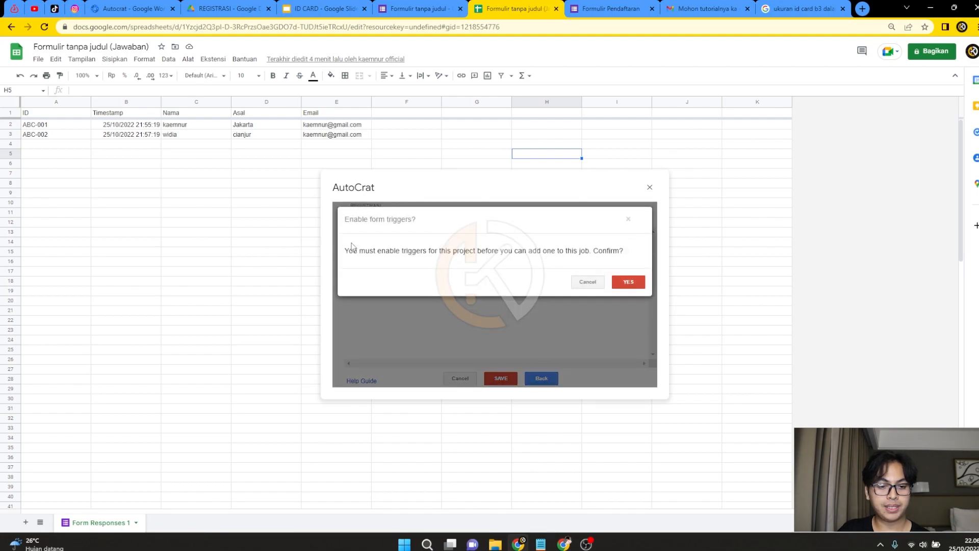
left_click(628, 282)
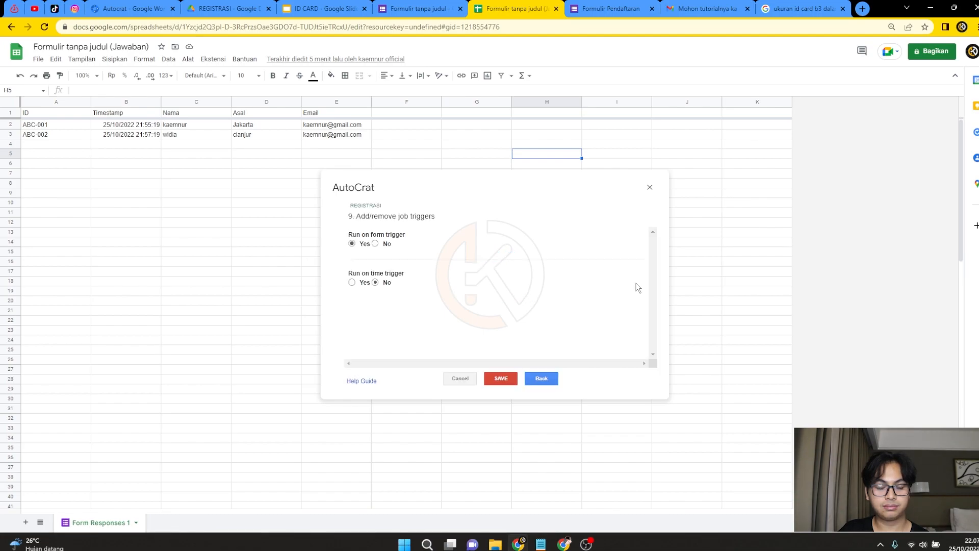
left_click(352, 283)
left_click(377, 304)
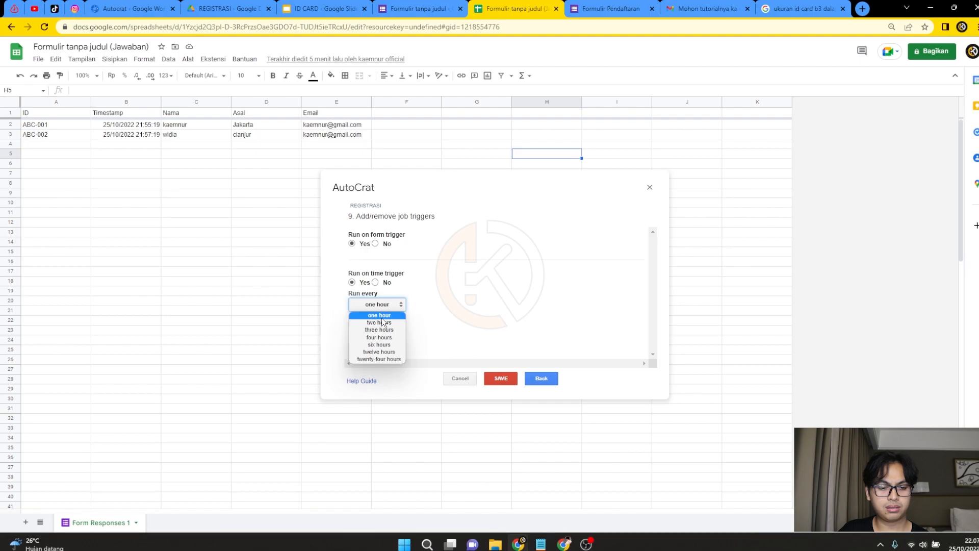
left_click(387, 316)
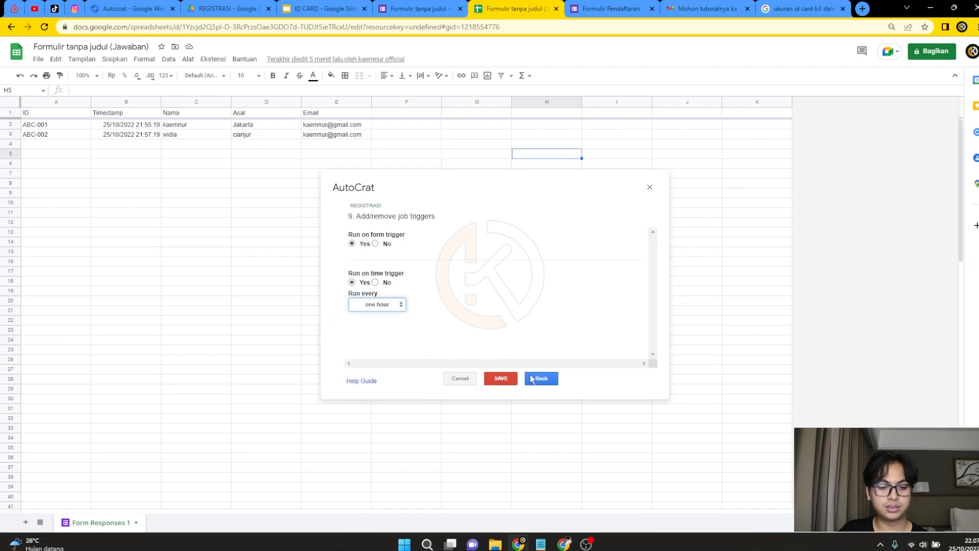
left_click(504, 379)
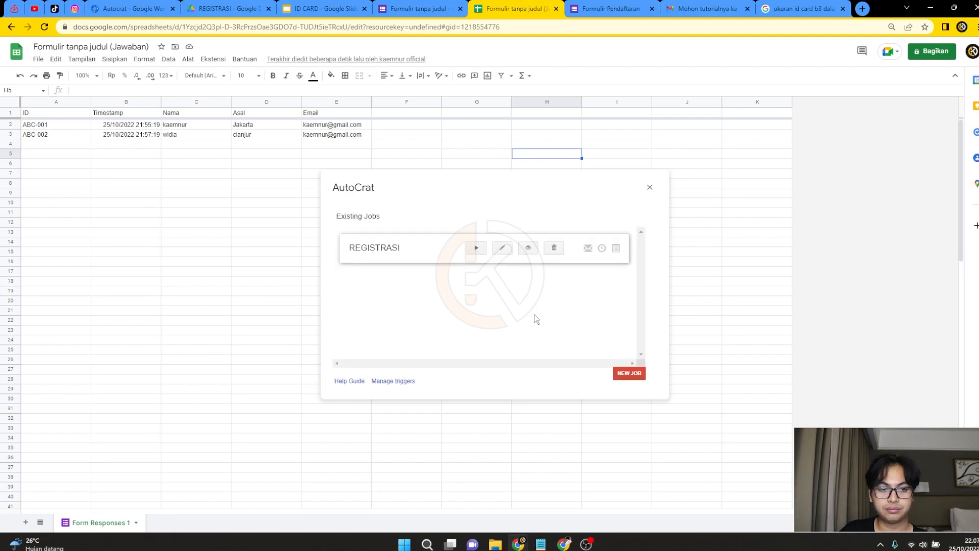
Run the REGISTRASI job and review the merged document IDs, links and status in F2:F3 onward.
left_click(477, 248)
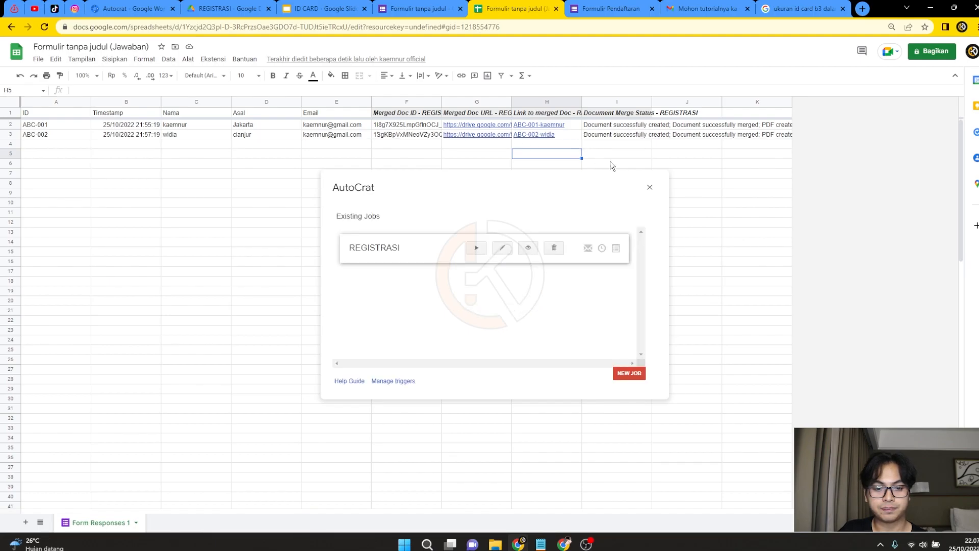
left_click(650, 187)
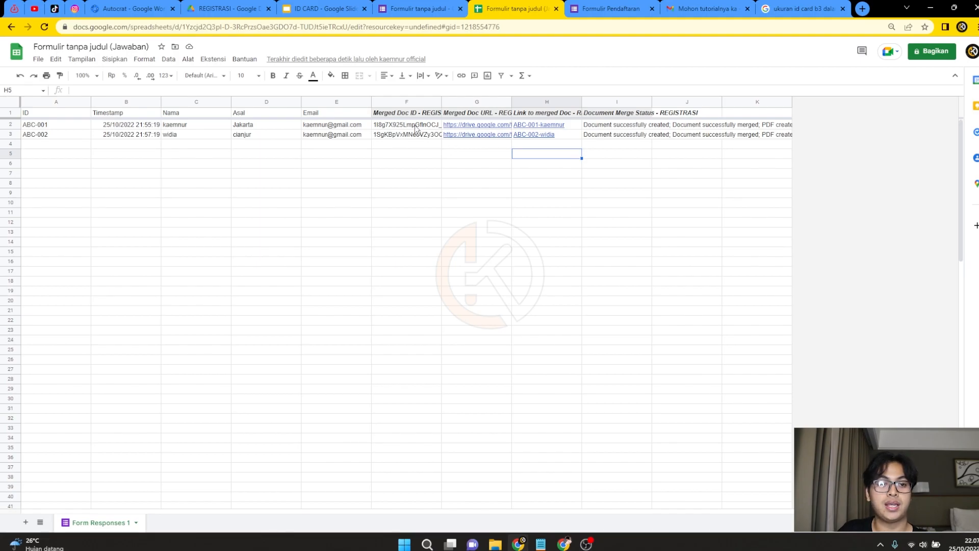
left_click_drag(416, 129, 415, 134)
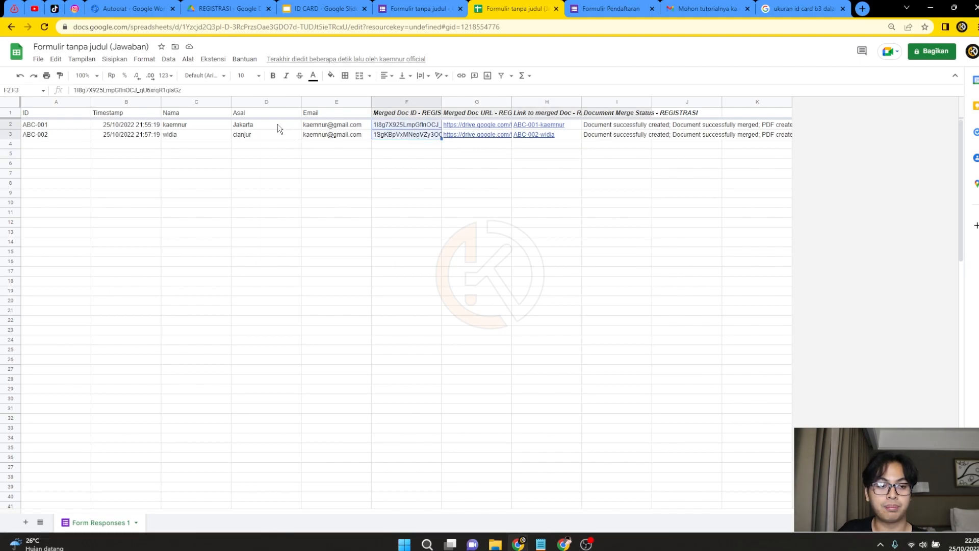
mouse_move(324, 134)
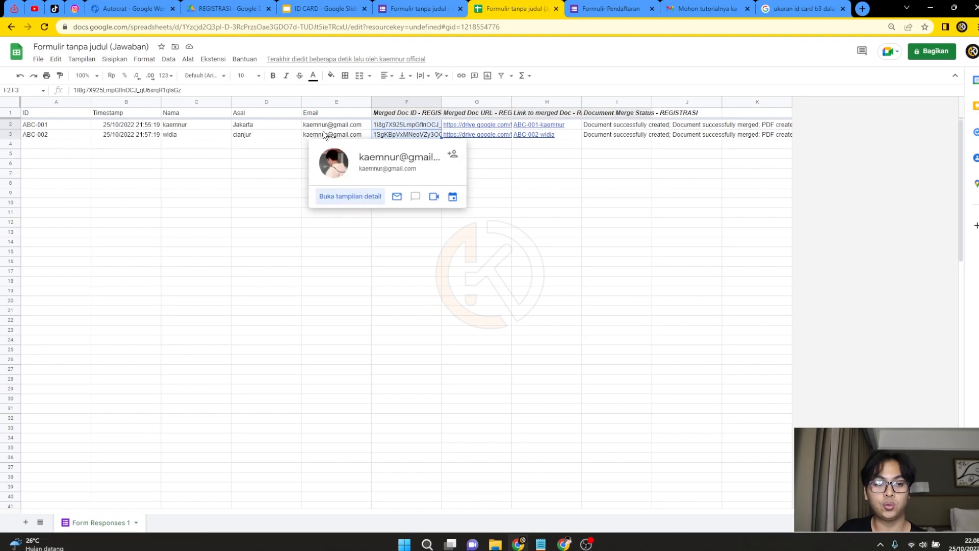
left_click(288, 153)
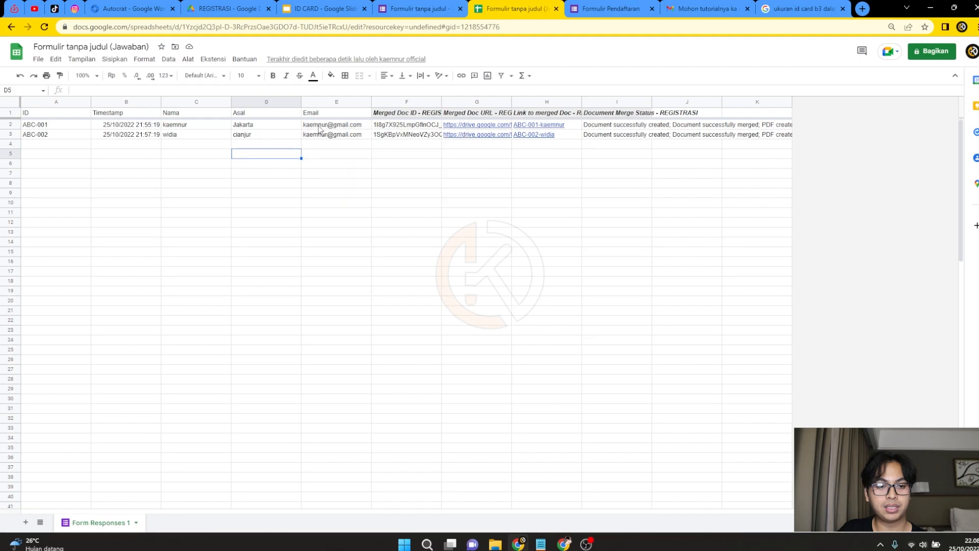
left_click(345, 157)
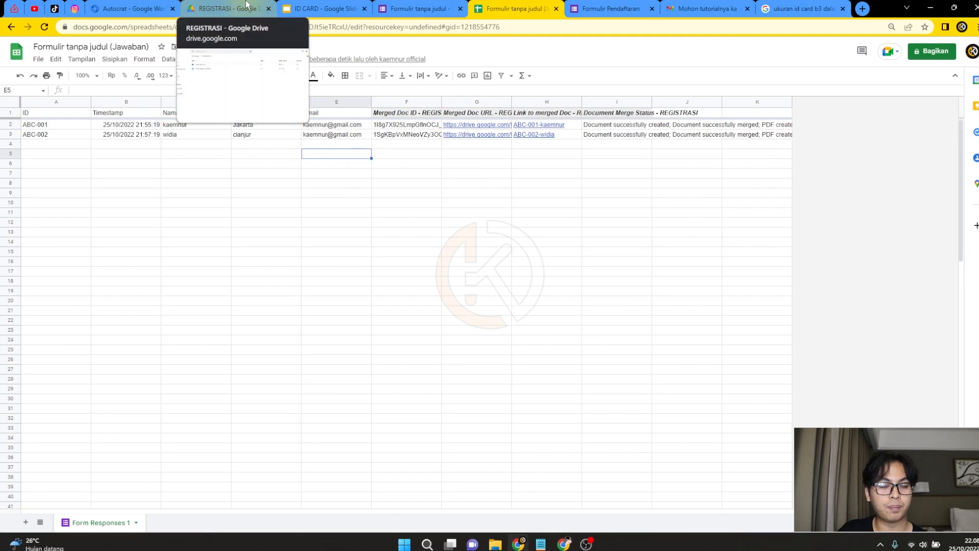
left_click(219, 166)
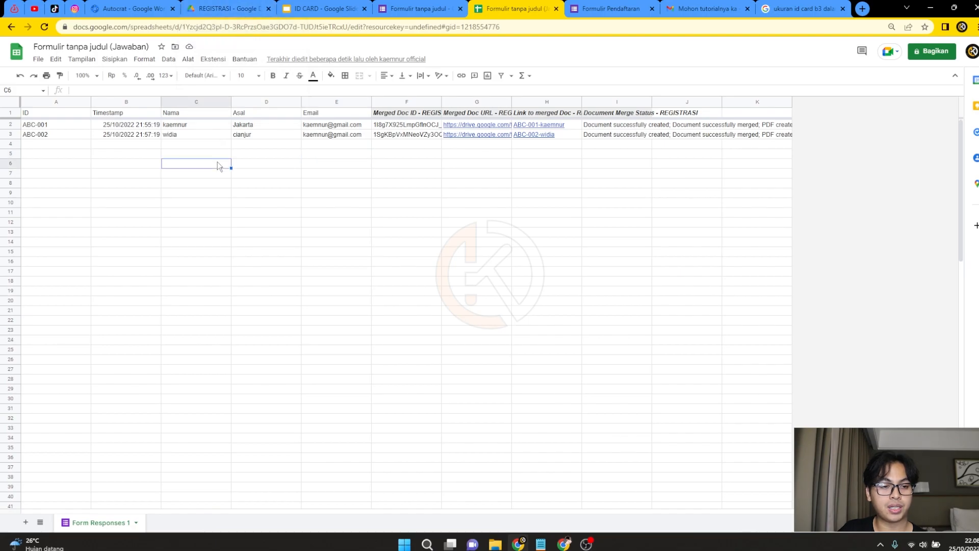
Reload the REGISTRASI Drive folder and preview the ABC-001 and ABC-002 ID card PDFs.
left_click(224, 7)
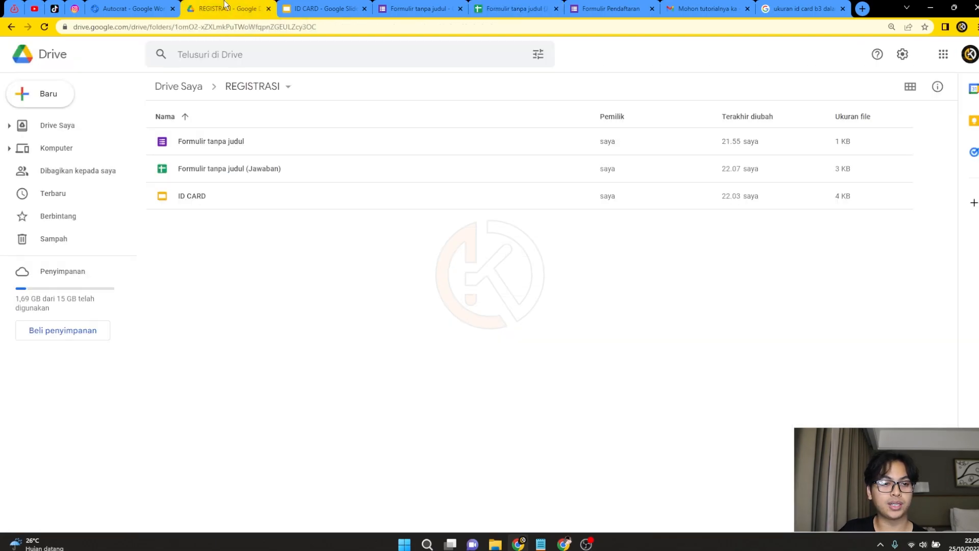
left_click(44, 26)
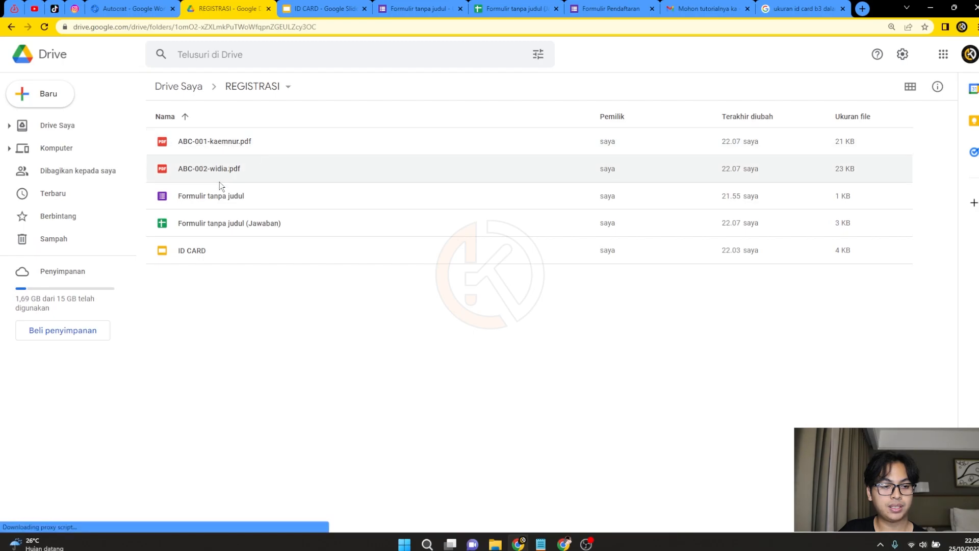
double_click(227, 143)
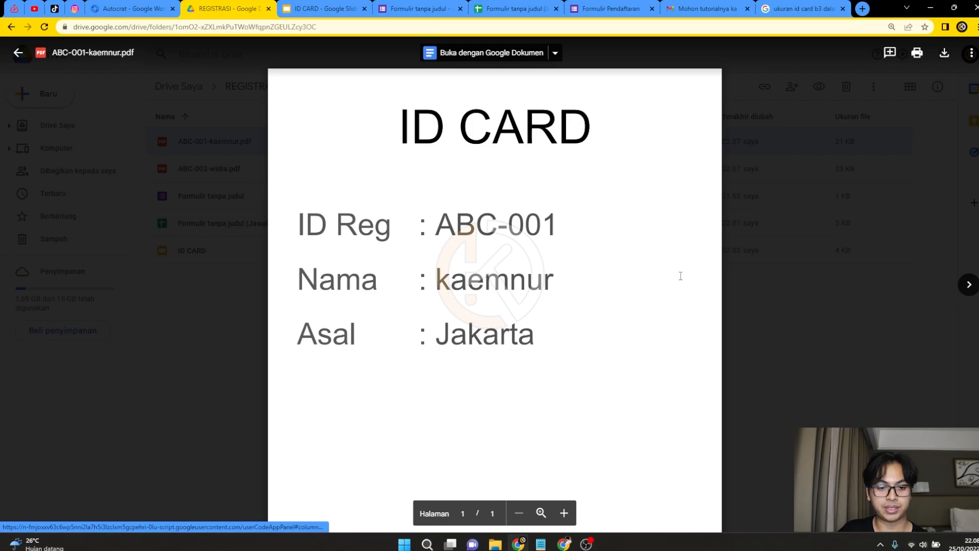
left_click(23, 54)
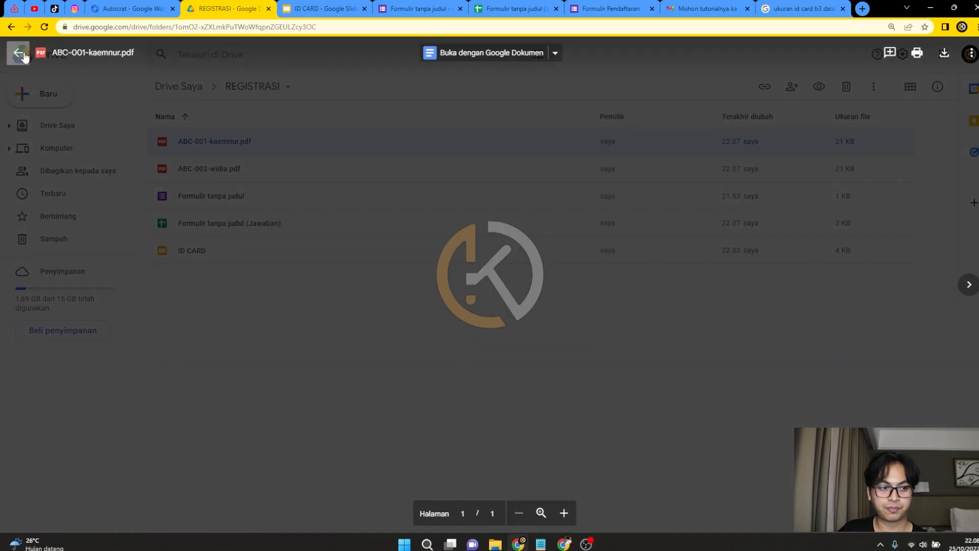
double_click(241, 170)
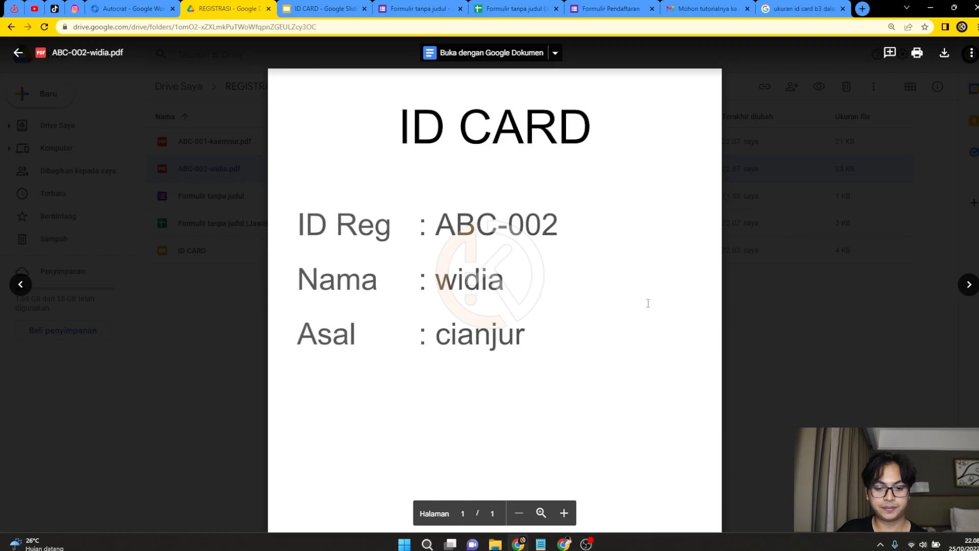
key("Escape")
left_click(502, 9)
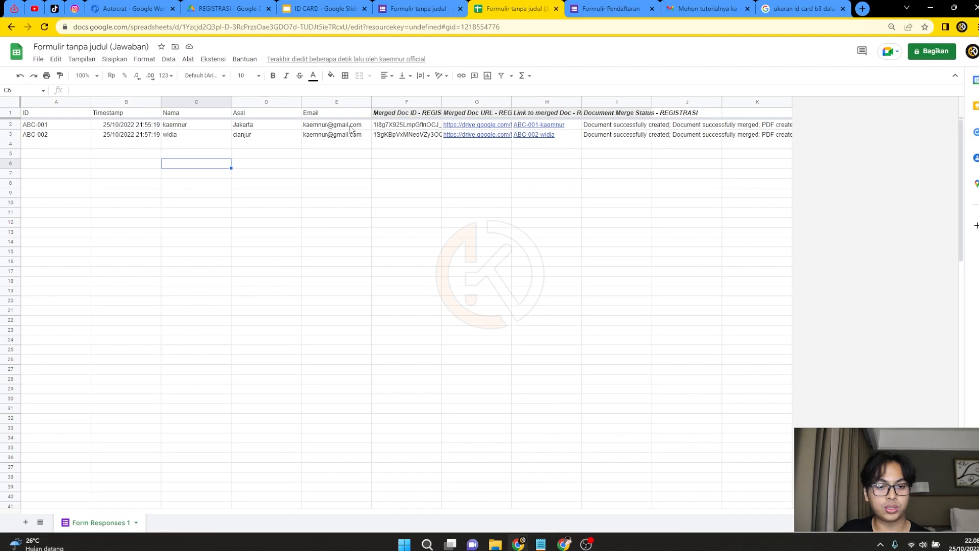
Switch from the response sheet to the Gmail inbox window.
mouse_move(351, 128)
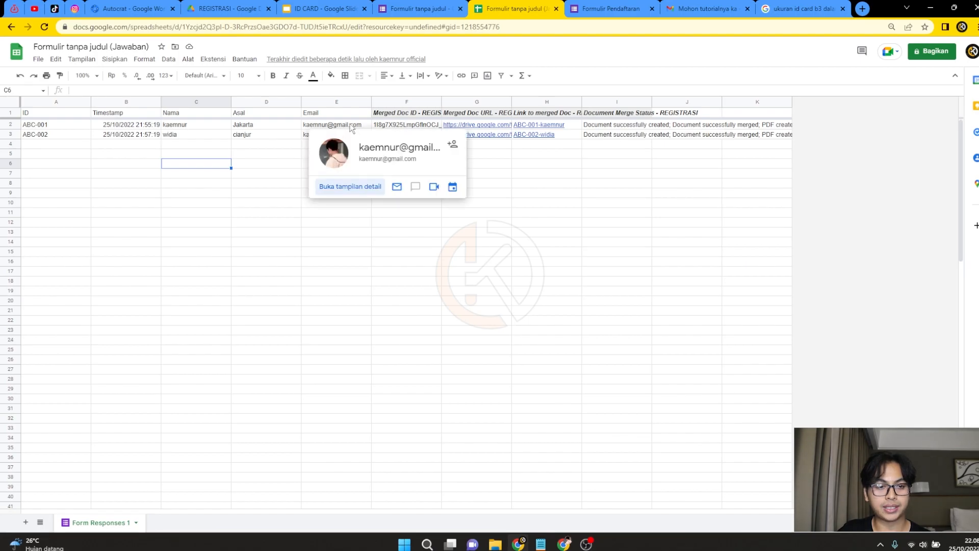
left_click(277, 145)
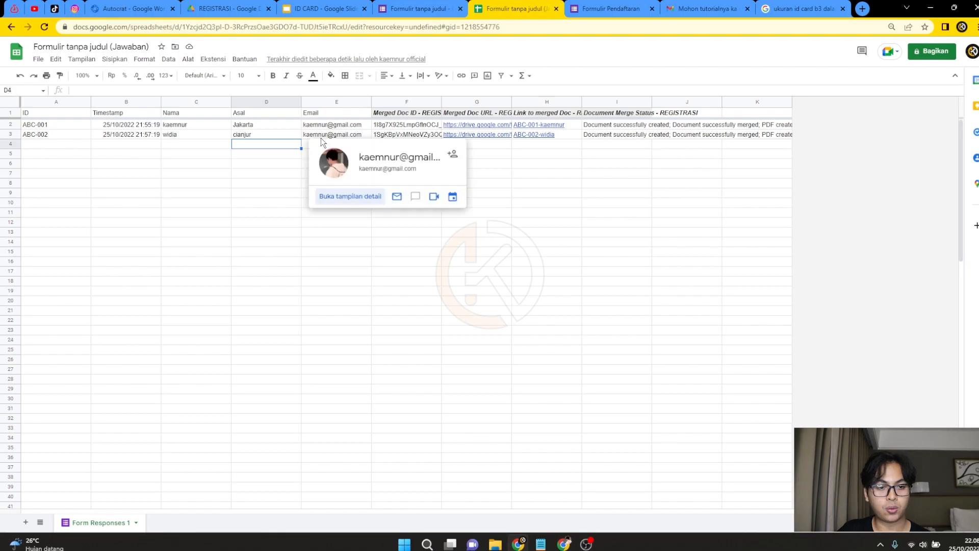
left_click(563, 544)
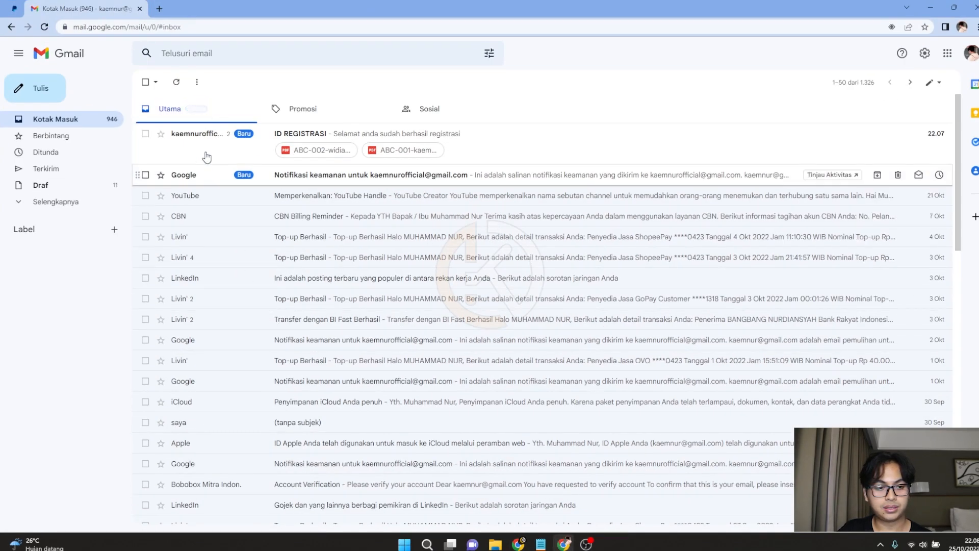
Open the ID REGISTRASI email and check its subject and success message.
left_click(220, 143)
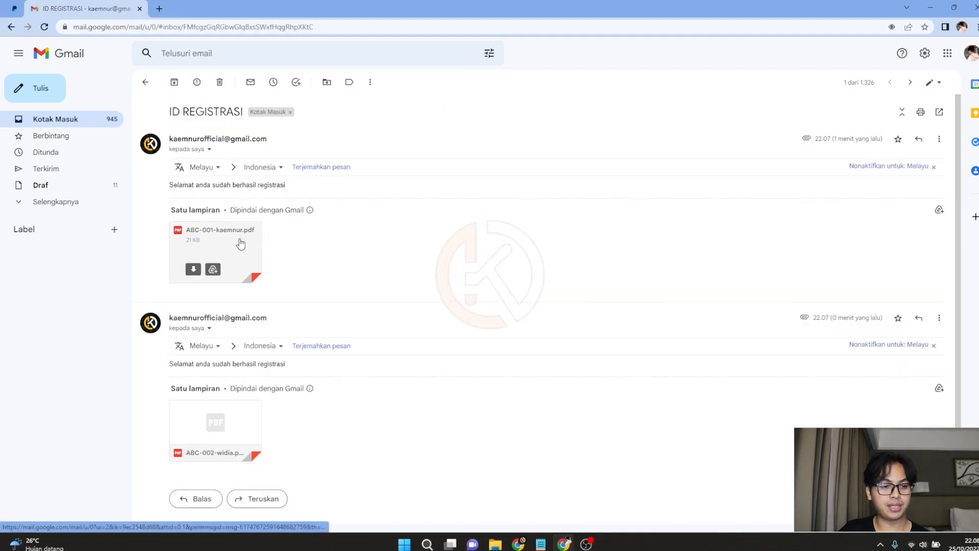
scroll(260, 204, "down", 1)
scroll(260, 161, "up", 1)
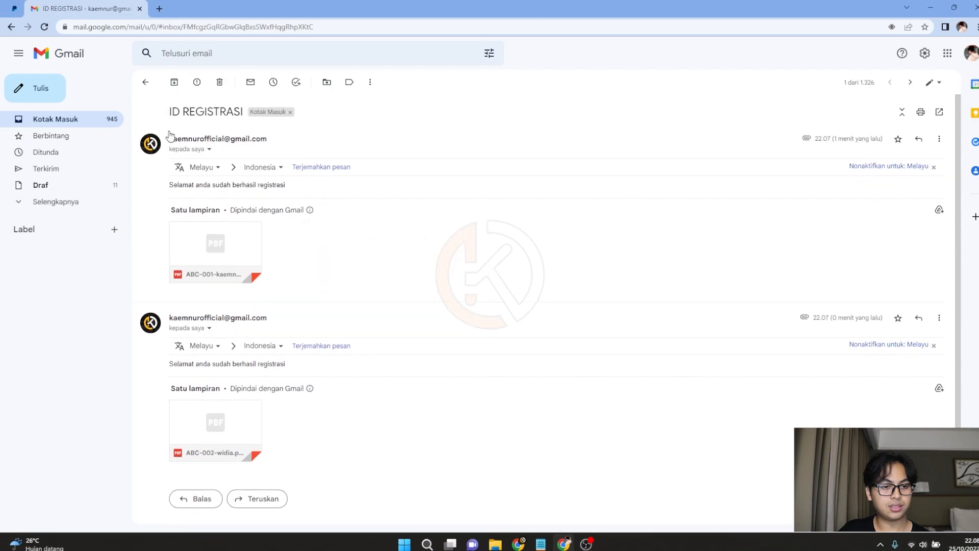
left_click_drag(169, 112, 245, 116)
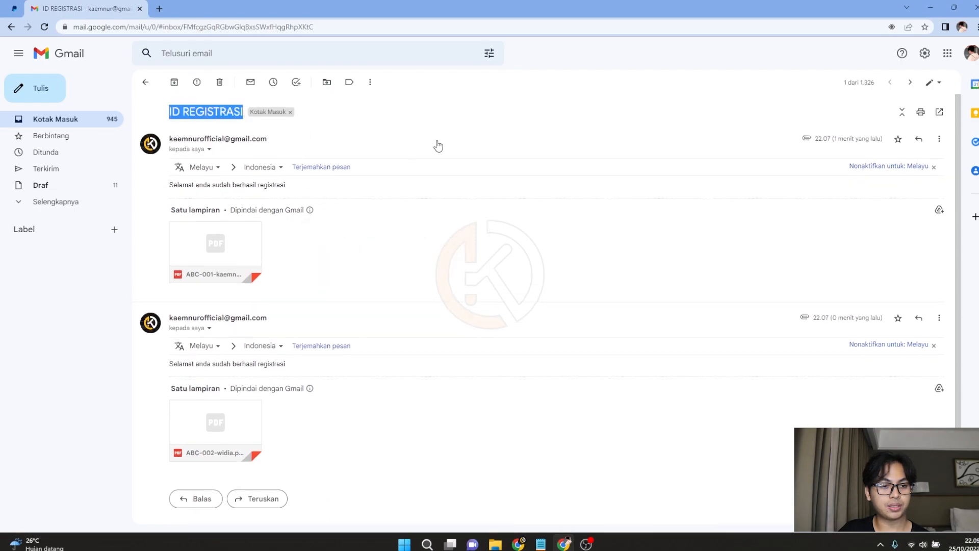
left_click_drag(170, 186, 246, 189)
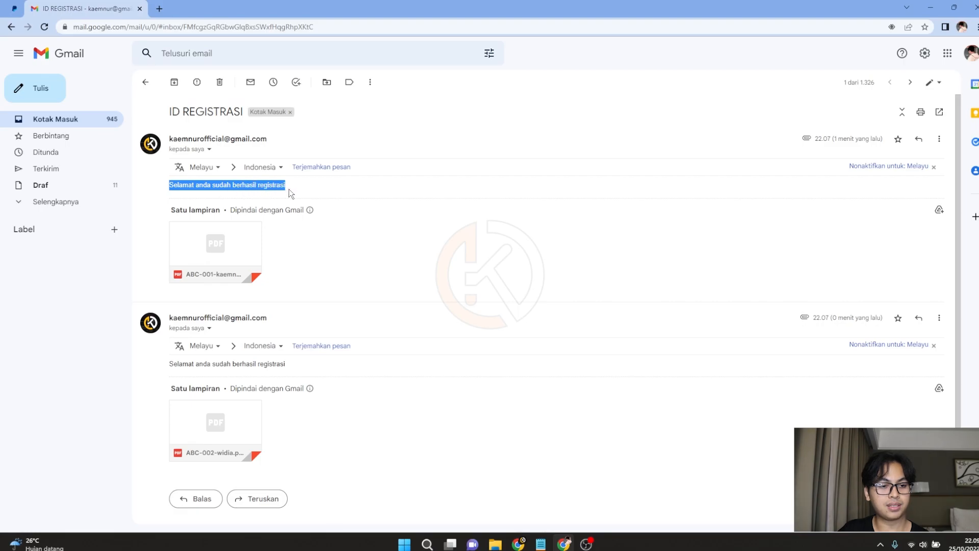
Preview the attached ABC-001 ID card PDF, then return to the inbox and the responses sheet.
left_click(213, 249)
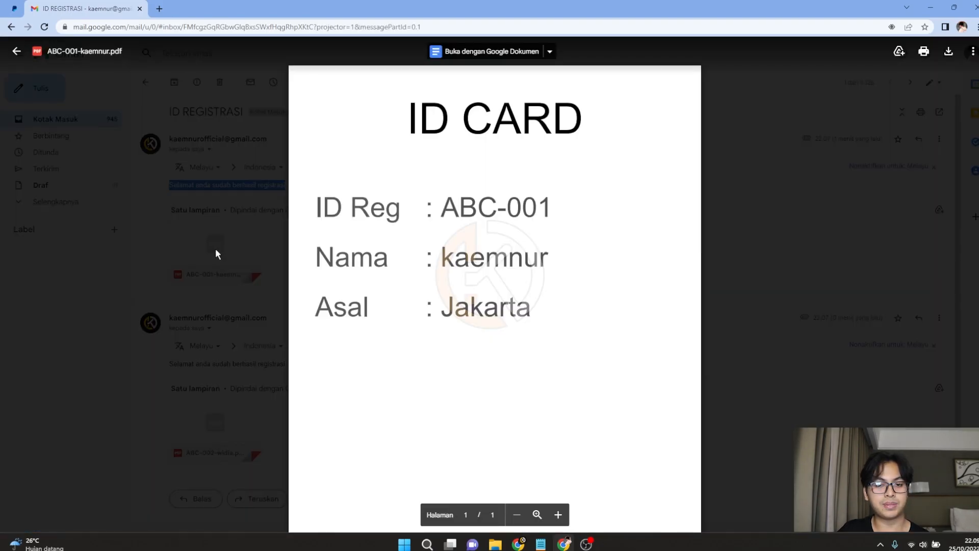
scroll(566, 191, "down", 2)
scroll(565, 191, "up", 2)
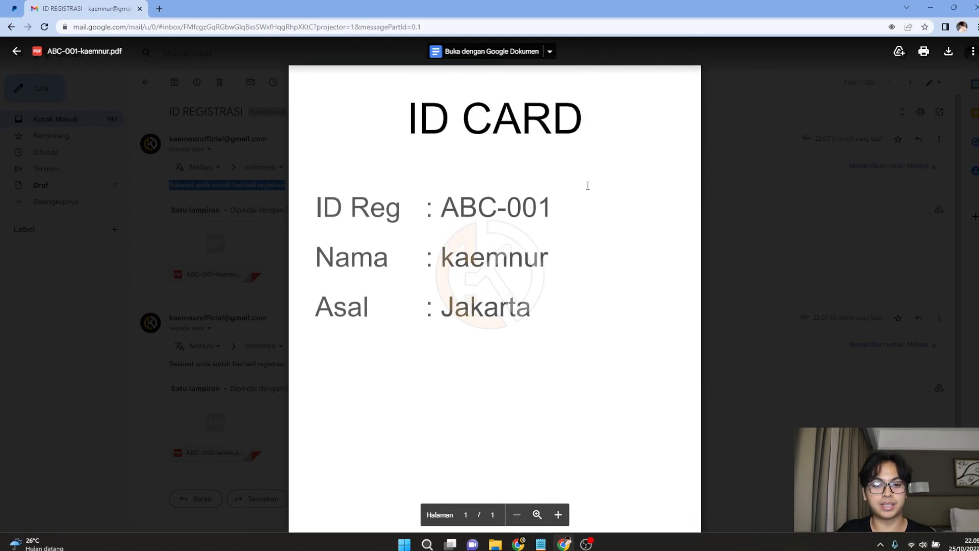
key("Escape")
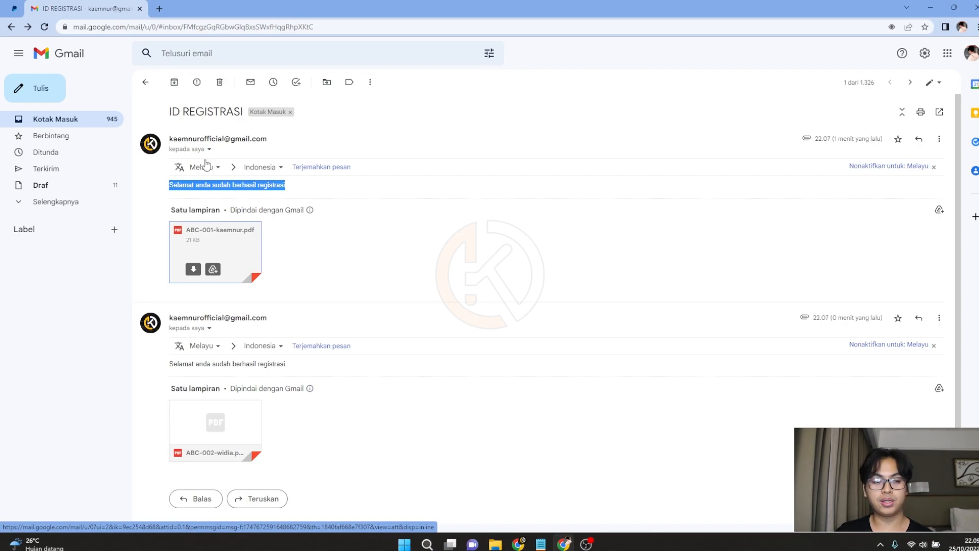
left_click(87, 125)
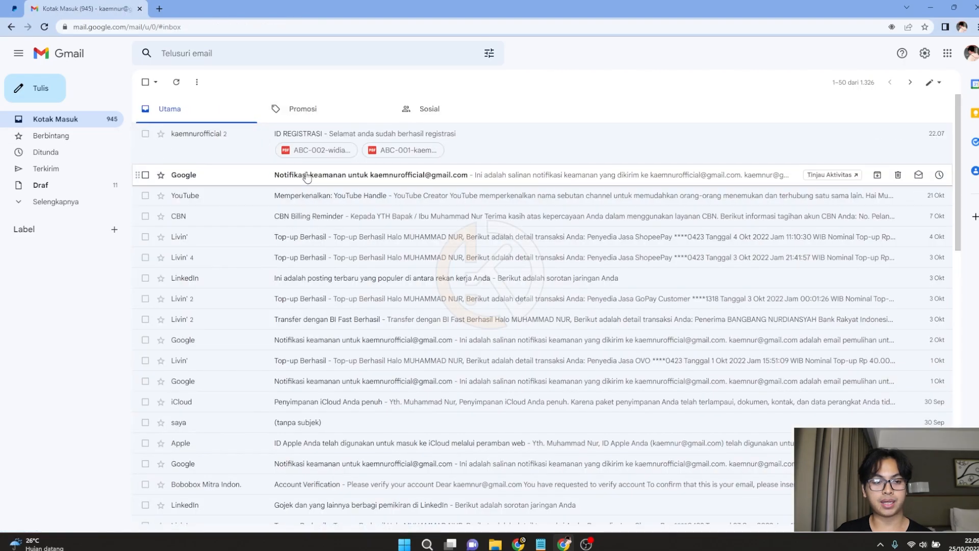
left_click(519, 543)
Switch to the registration form and start another blank response.
left_click(64, 135)
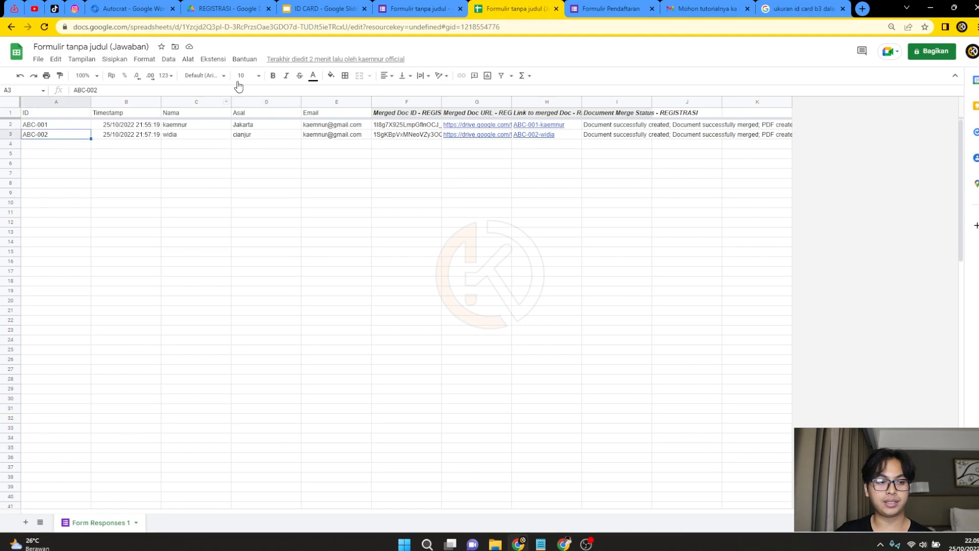
left_click(401, 6)
left_click(607, 8)
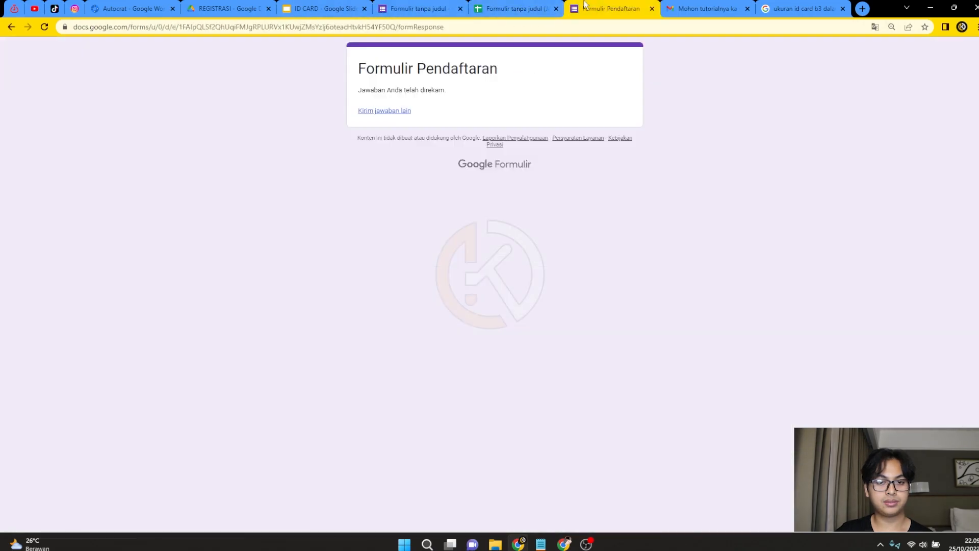
left_click(379, 111)
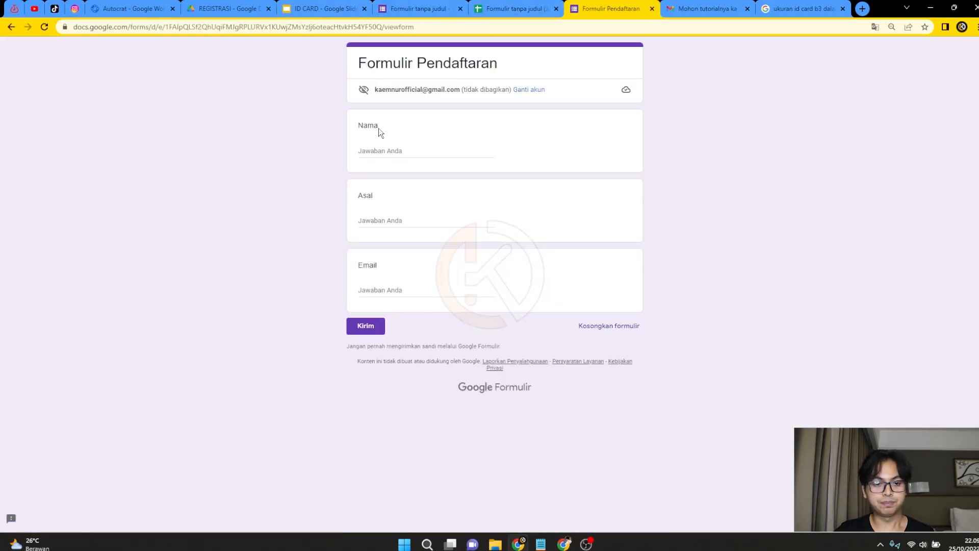
Submit a registration with the registrant's name, Asal 'dianjur' and their e-mail address.
left_click(377, 149)
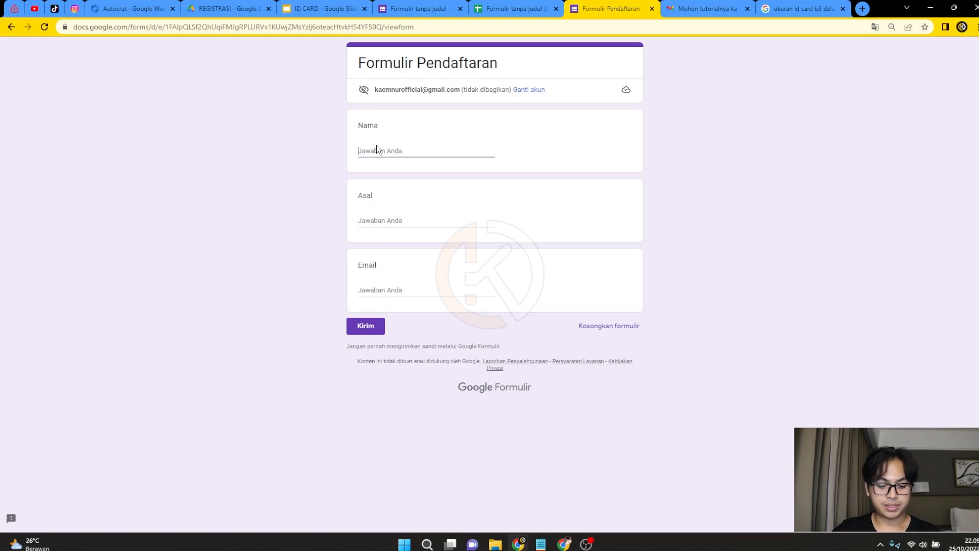
type("daffa")
key("Tab")
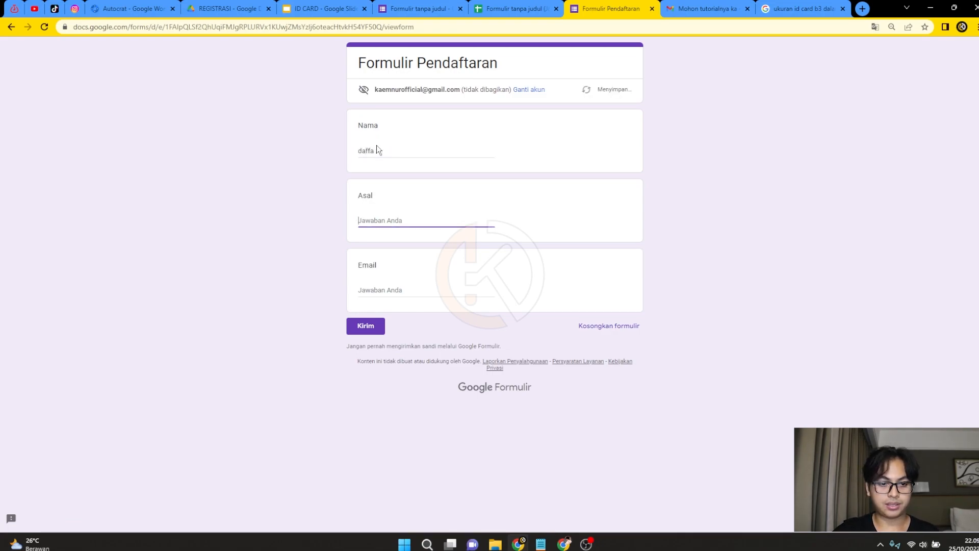
type("d")
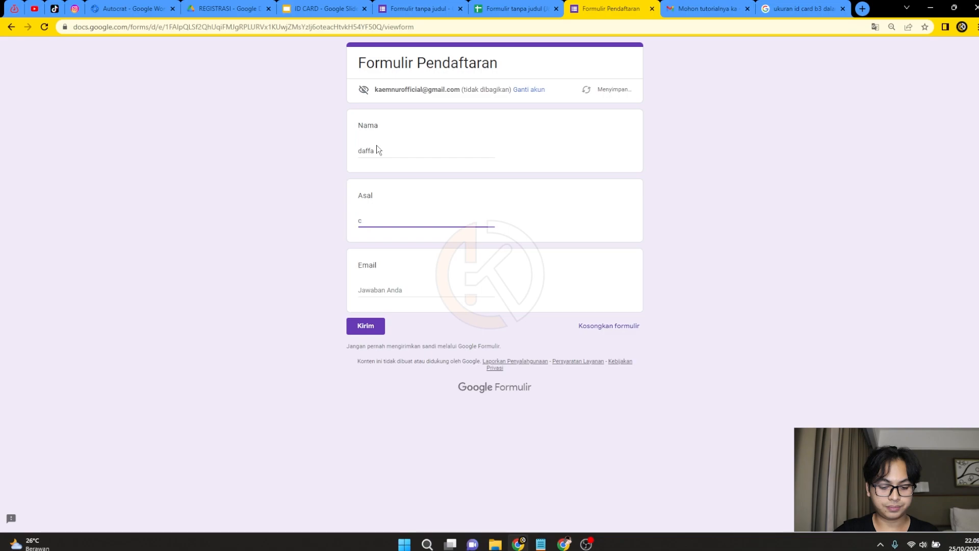
type("ianjur")
key("Tab")
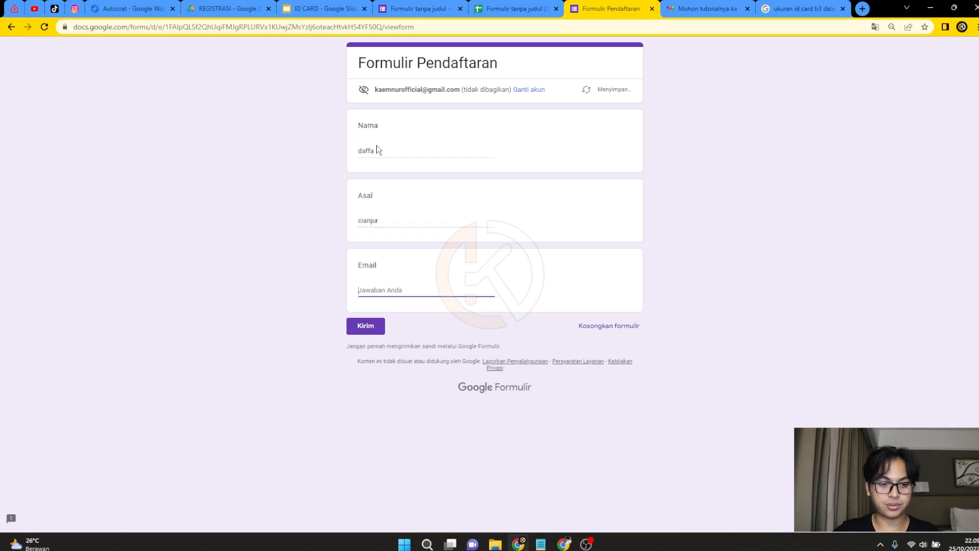
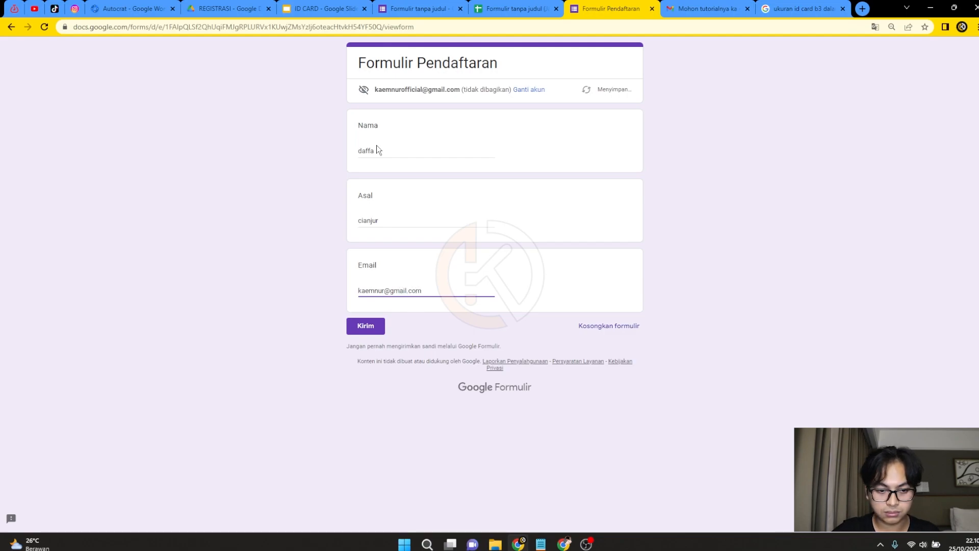
left_click(372, 329)
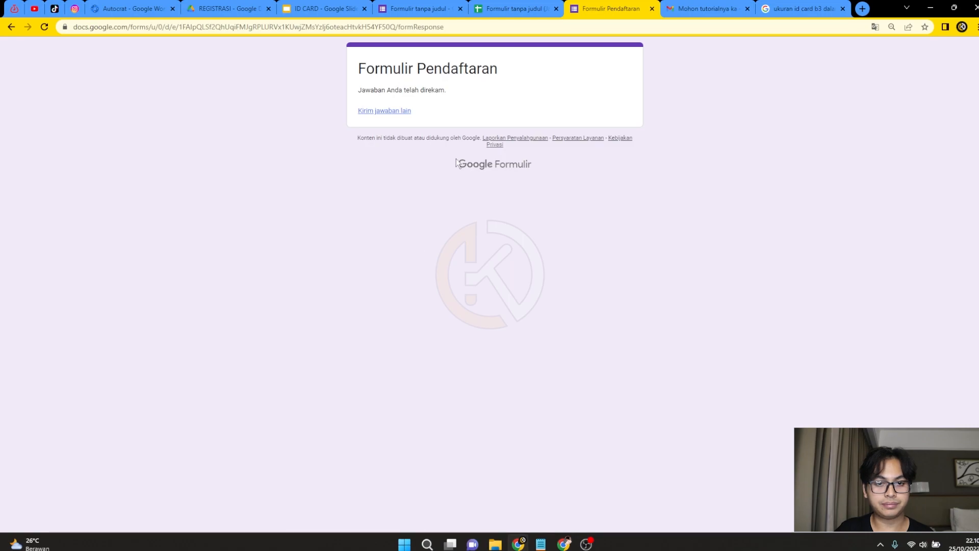
left_click(512, 7)
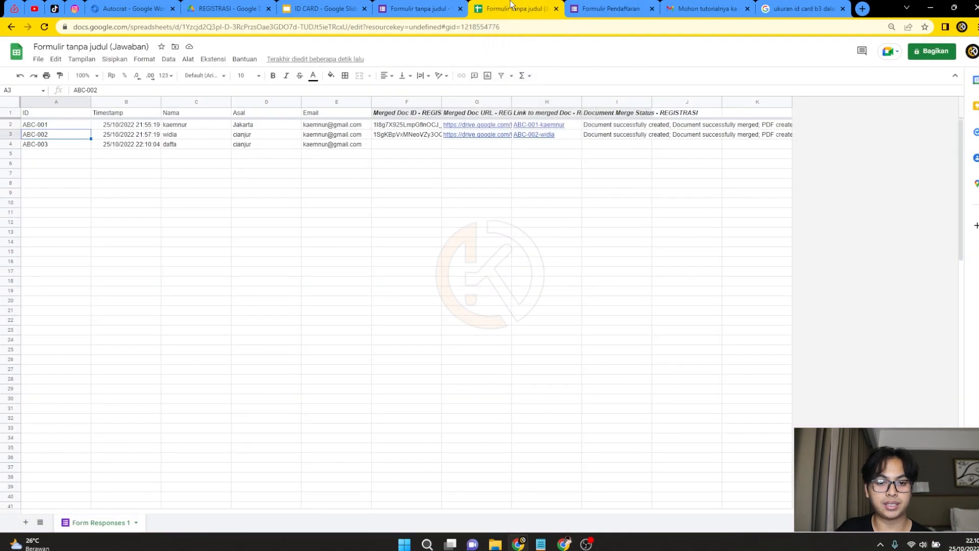
Check that row ABC-003 has its merged document URL and PDF link previewed.
left_click(66, 148)
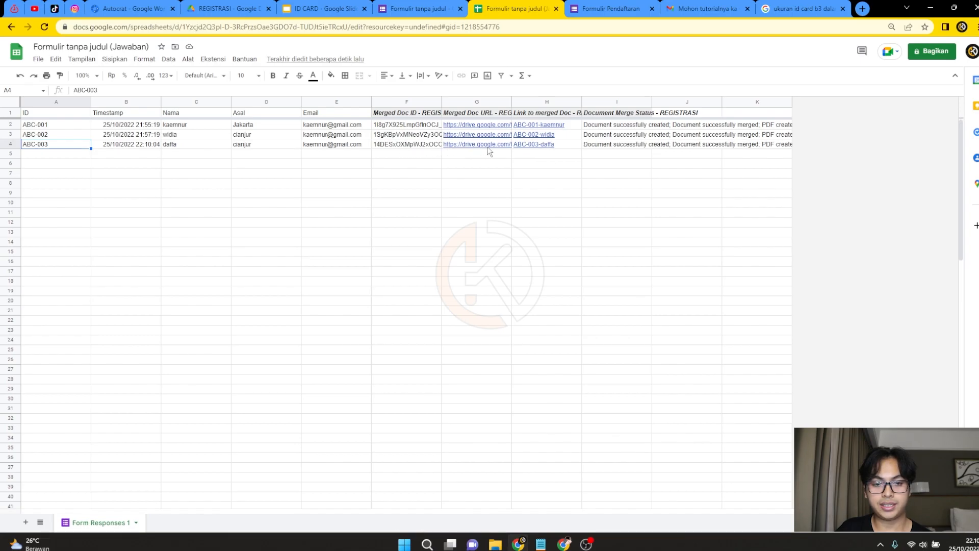
mouse_move(485, 146)
left_click(649, 182)
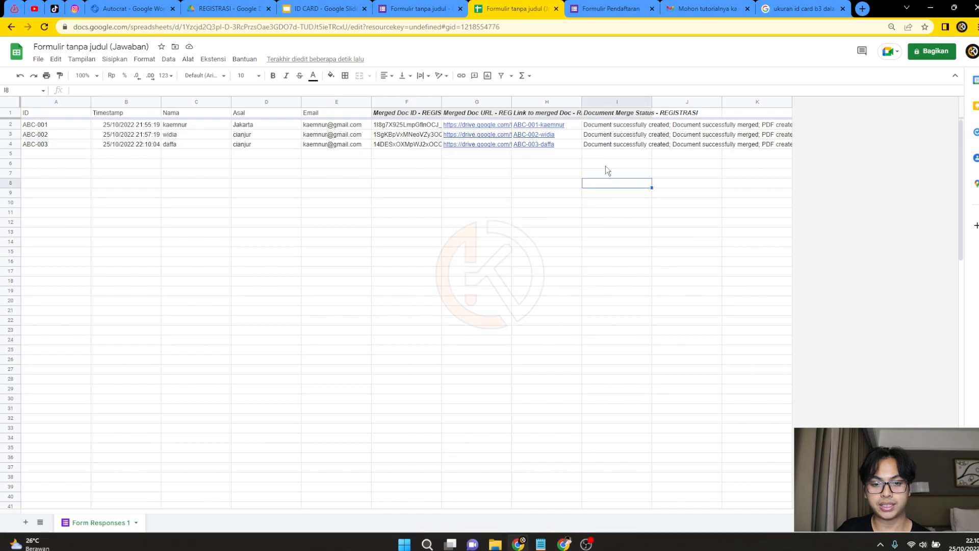
mouse_move(546, 149)
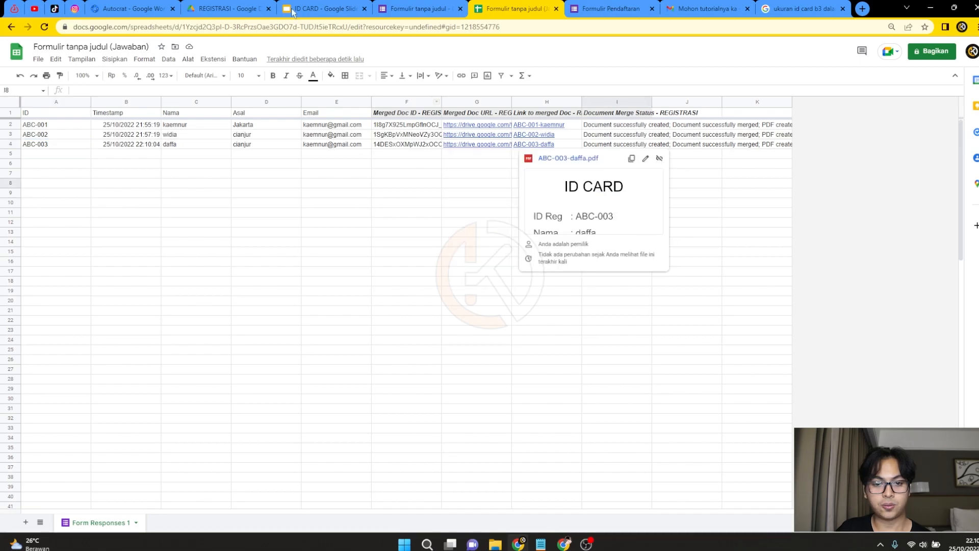
left_click(227, 9)
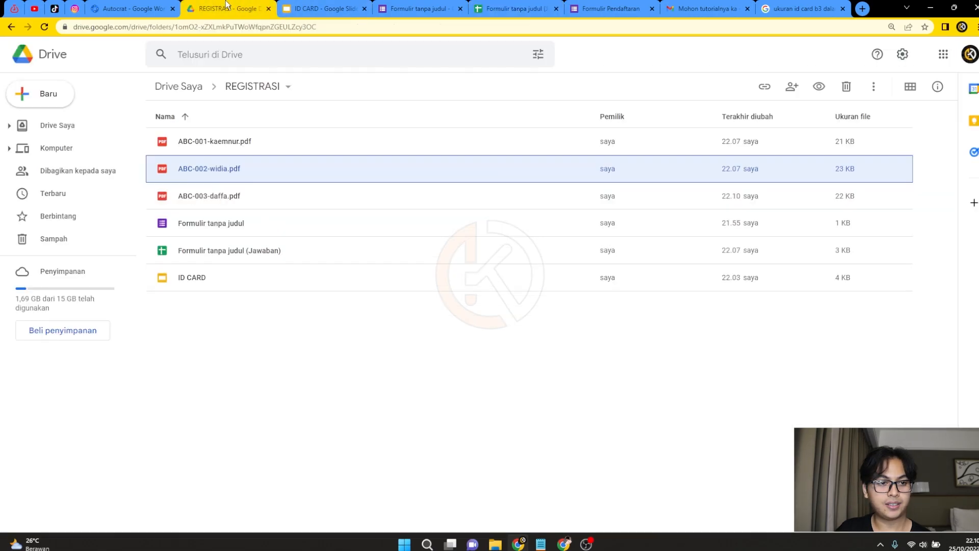
Preview the ABC-003 ID card PDF in the REGISTRASI folder, then close the preview.
left_click(211, 199)
double_click(211, 199)
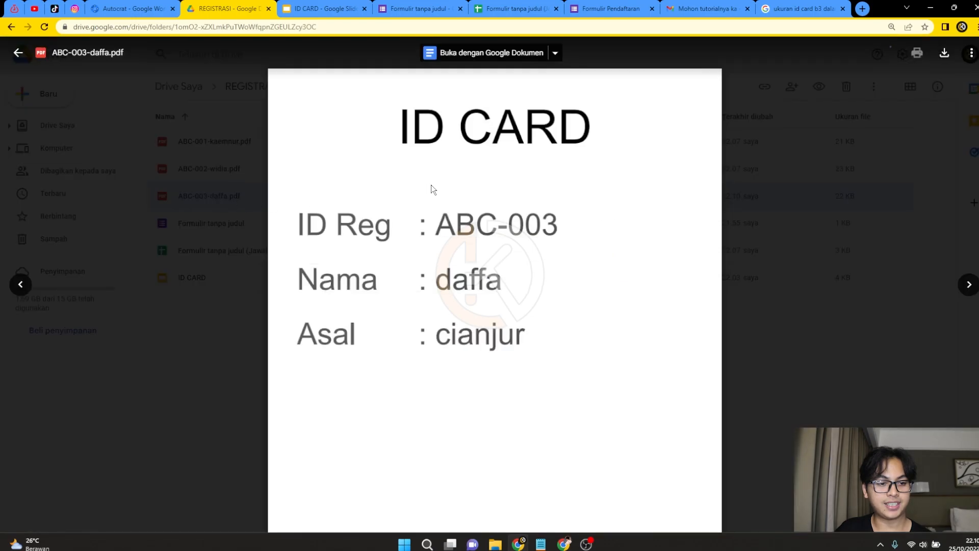
key("Escape")
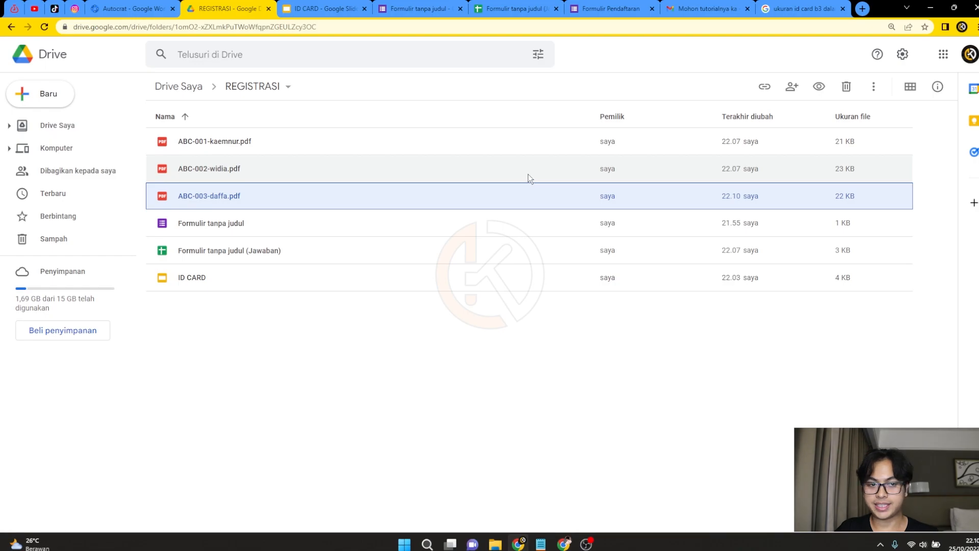
Open the ID REGISTRASI email and preview its attached ABC-003 ID card PDF.
left_click(565, 542)
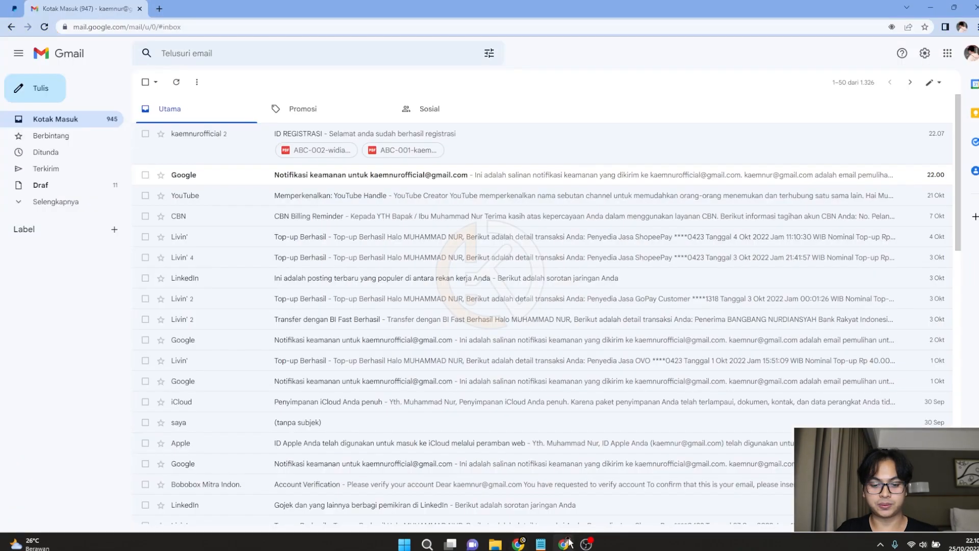
left_click(240, 144)
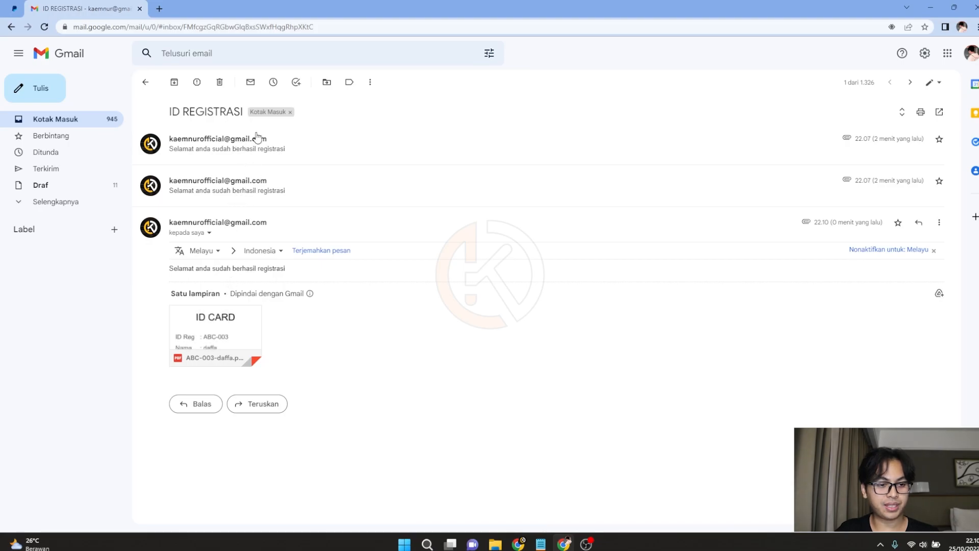
left_click(257, 138)
scroll(270, 247, "down", 2)
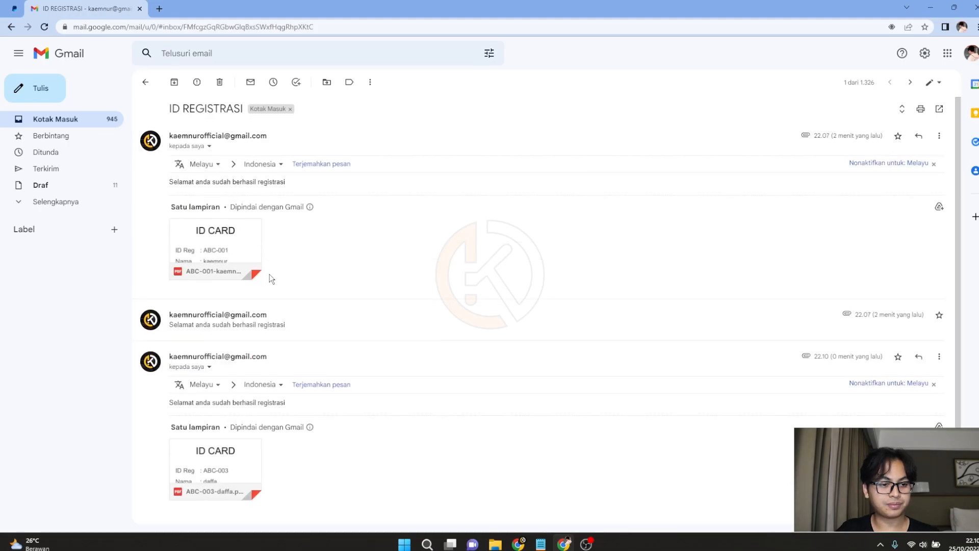
left_click(227, 400)
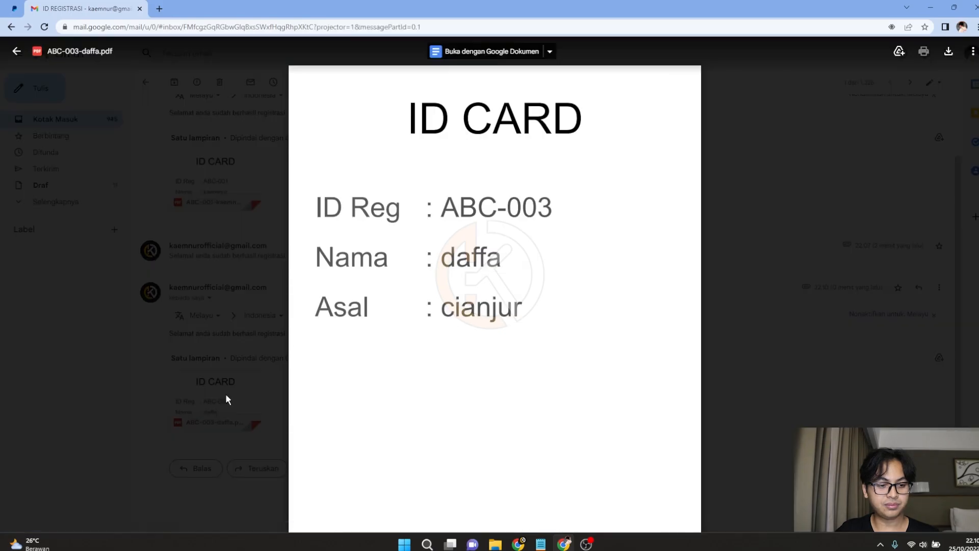